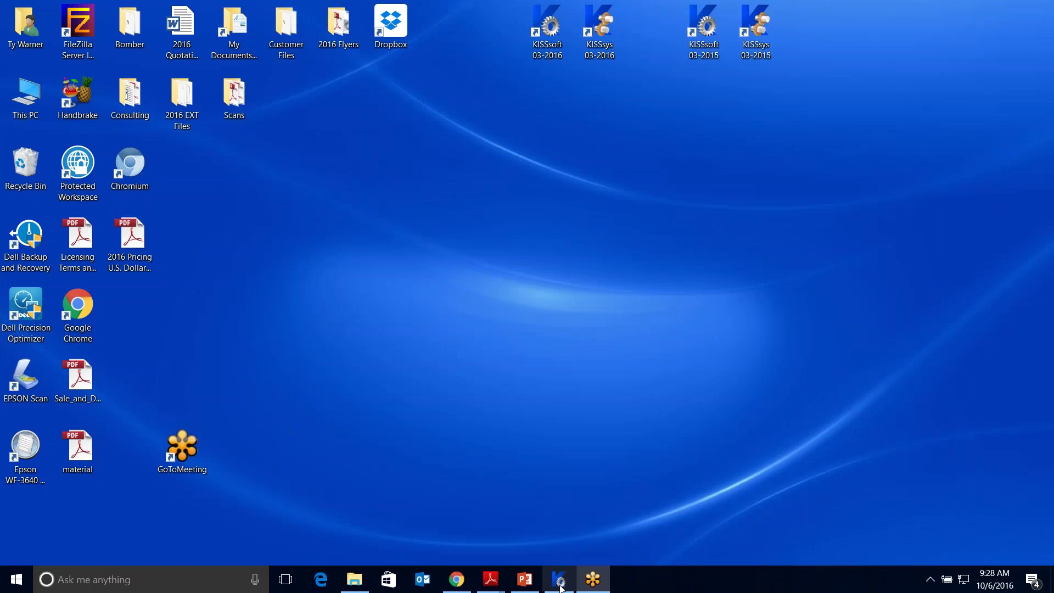
# Bring the KISSsoft CylGearPair 1 spur gear calculation back to the front of the screen share
pyautogui.click(559, 579)
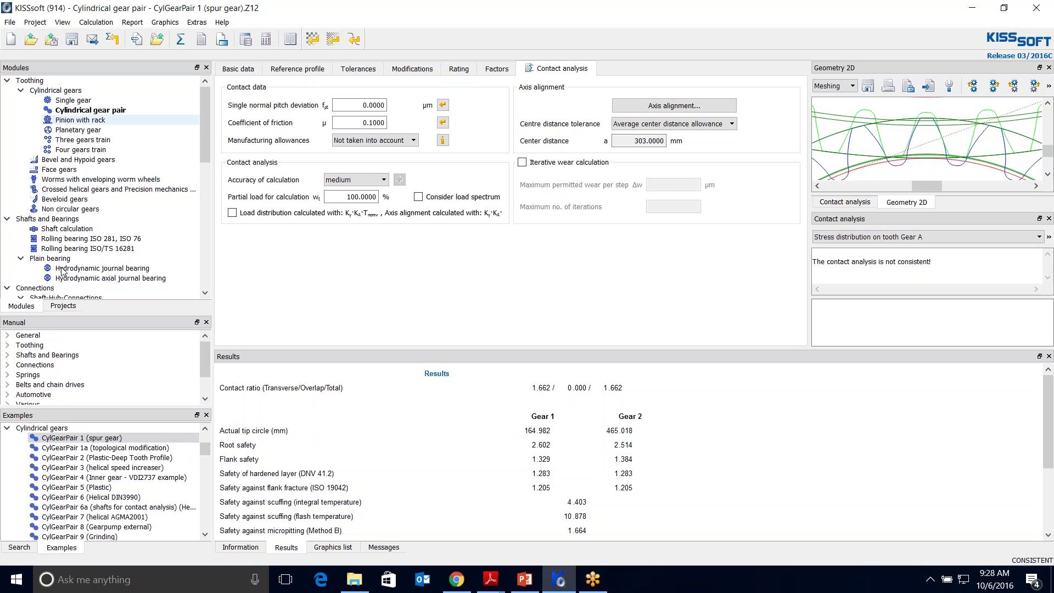
# Show the gear pair's Modifications page and open the Modifications sizing dialog
pyautogui.click(96, 22)
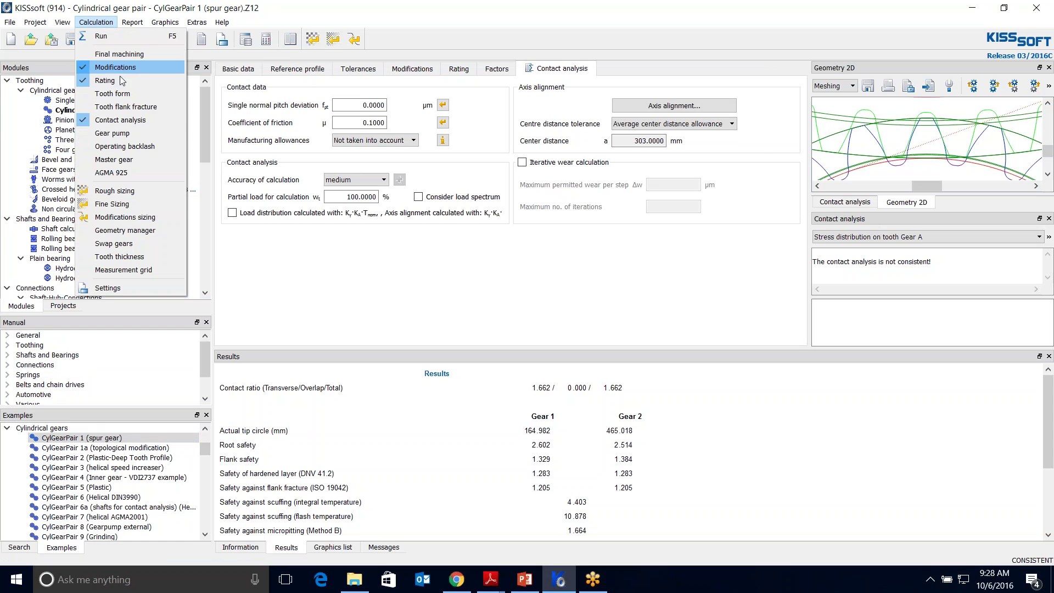
pyautogui.click(459, 298)
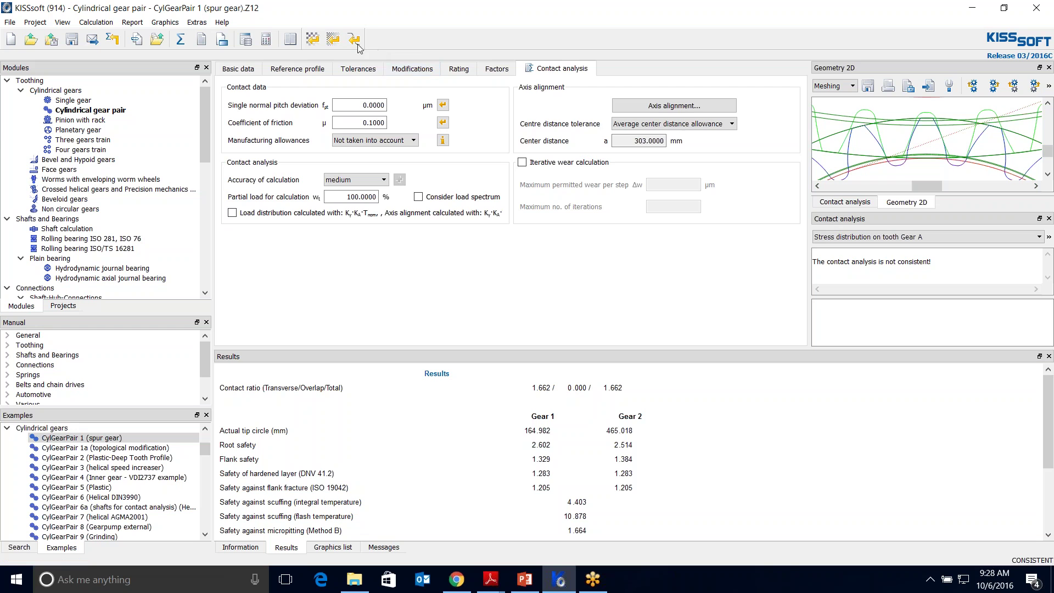
pyautogui.click(402, 72)
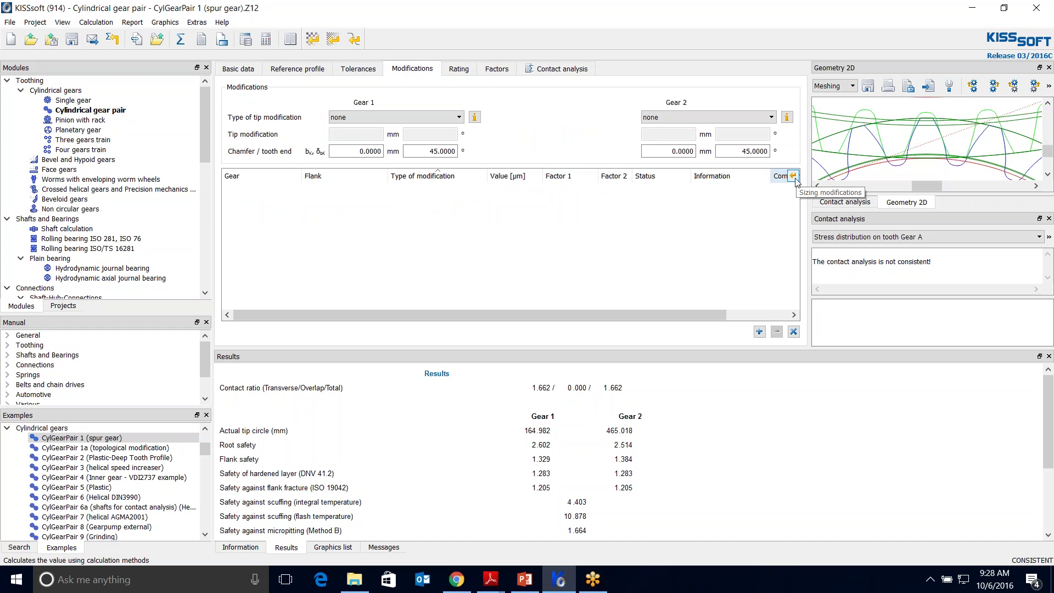
pyautogui.click(354, 40)
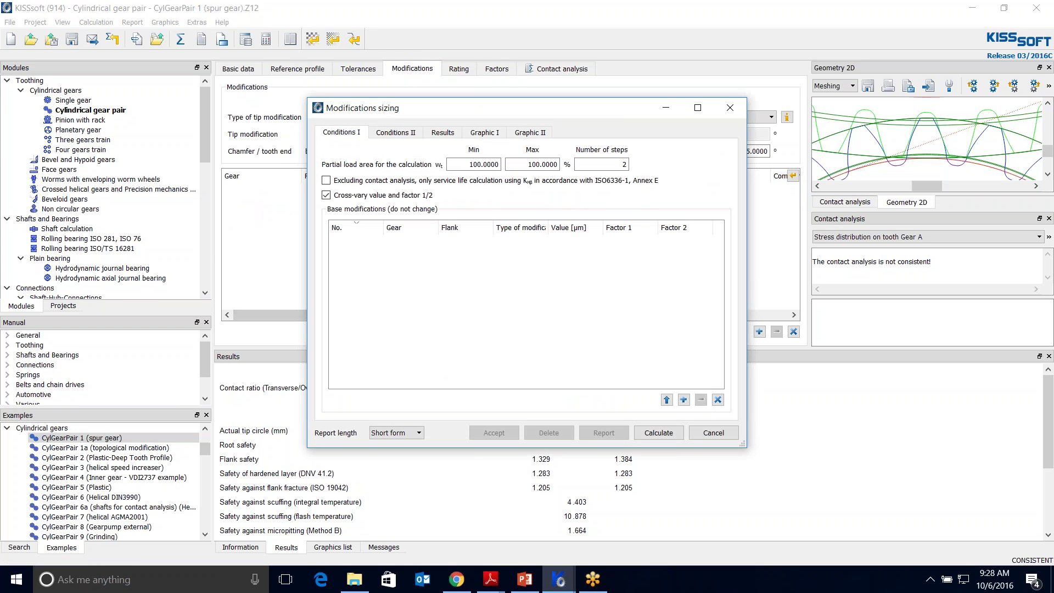
# Widen the Modifications sizing window, then bring the sizing slides PDF forward at slide 2
pyautogui.moveTo(747, 396); pyautogui.dragTo(974, 396)
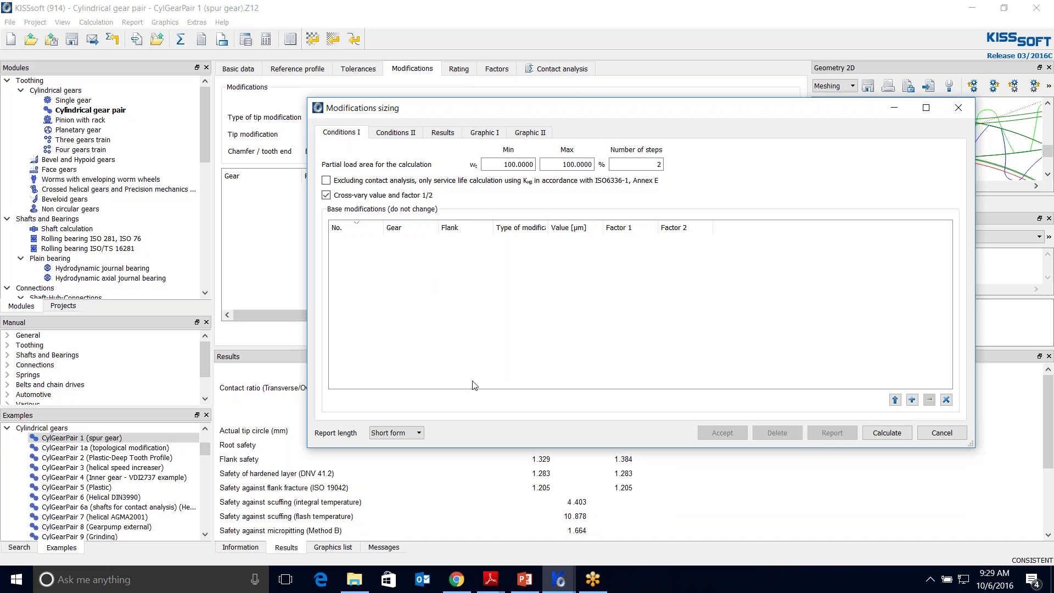
pyautogui.click(490, 579)
pyautogui.click(538, 537)
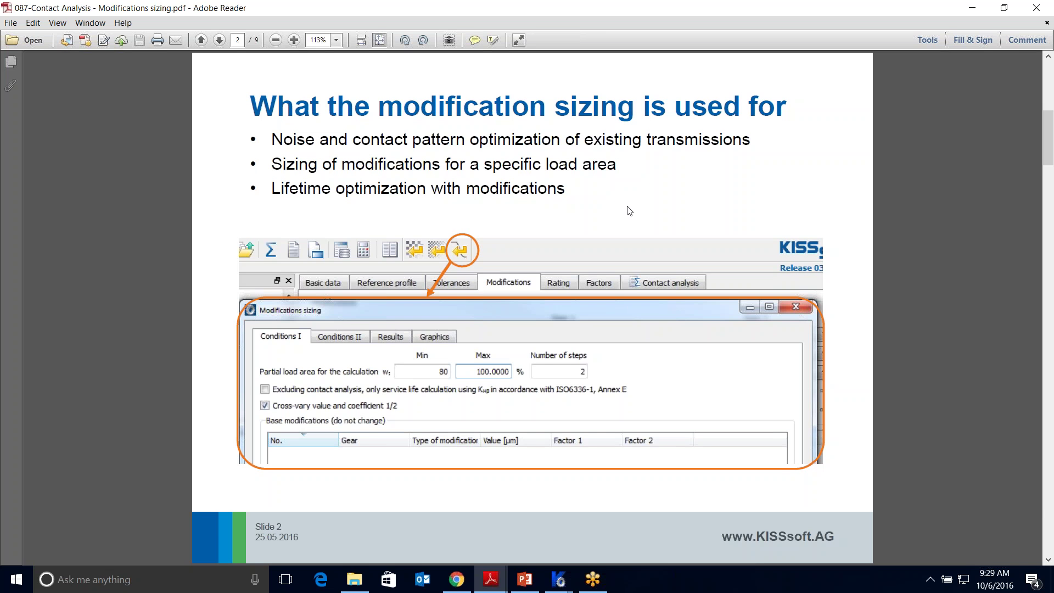
# Page between the slides and settle on slide 4, Characteristics Conditions I
pyautogui.press('pageup')
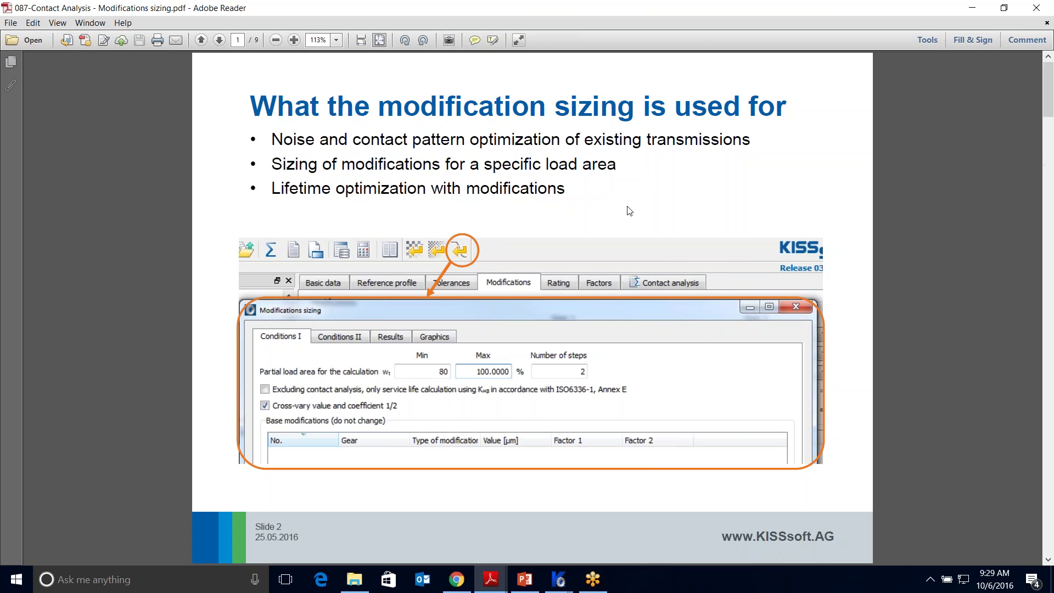
pyautogui.press('pagedown')
pyautogui.press('pagedown')
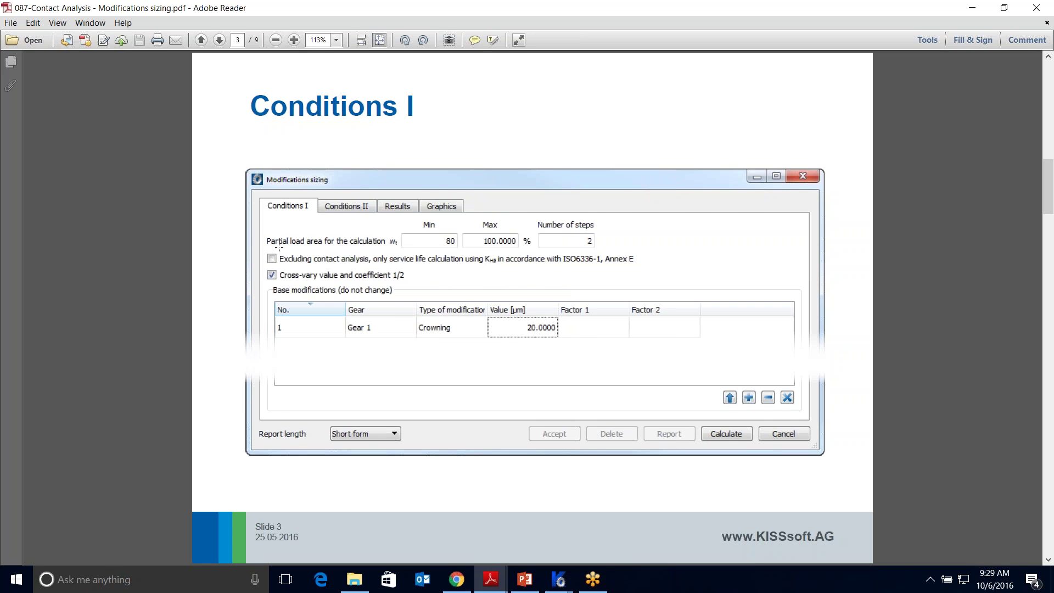
pyautogui.press('pagedown')
pyautogui.press('pagedown')
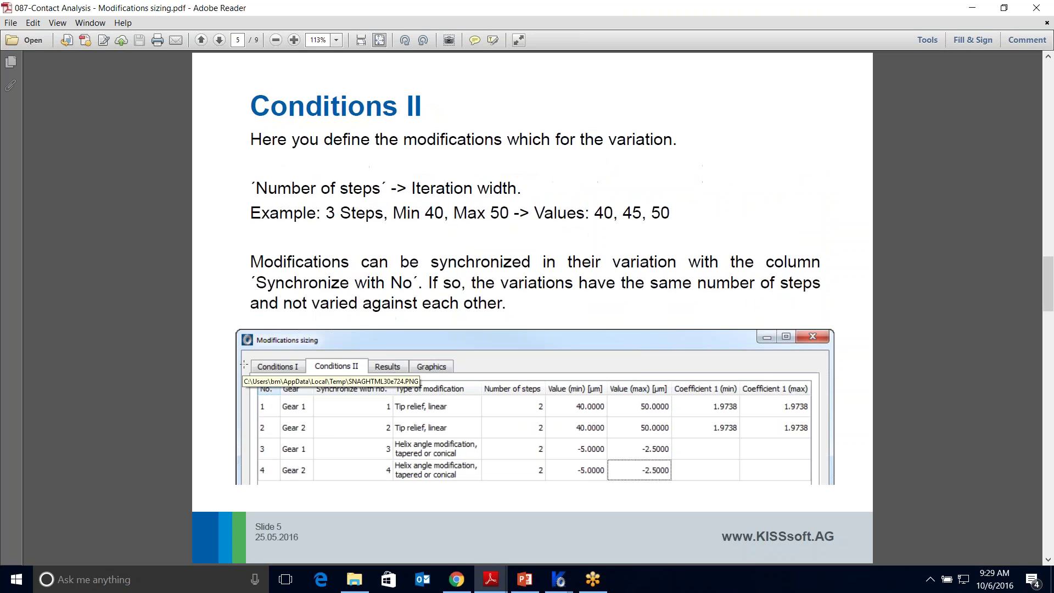
pyautogui.press('pageup')
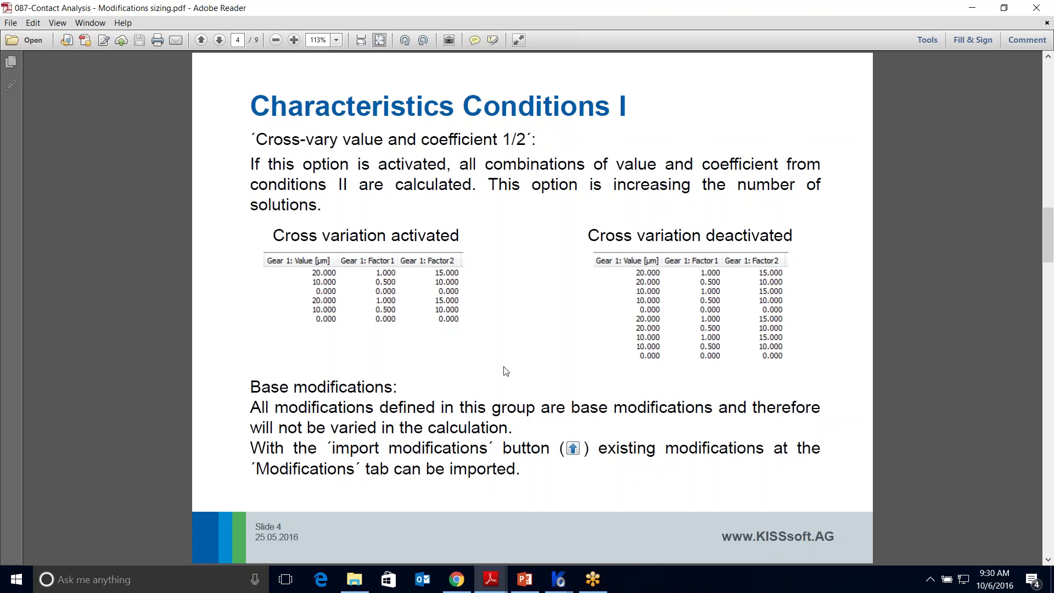
# Scroll through slides 5 to 9, ending on the thank-you slide
pyautogui.scroll(-3, 505, 371)
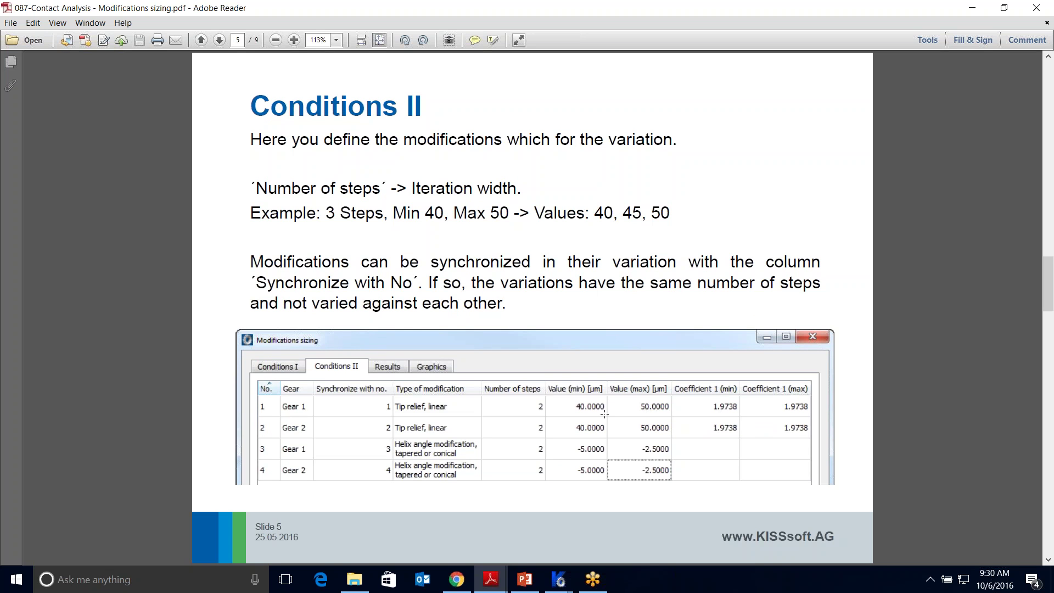
pyautogui.scroll(-1, 604, 413)
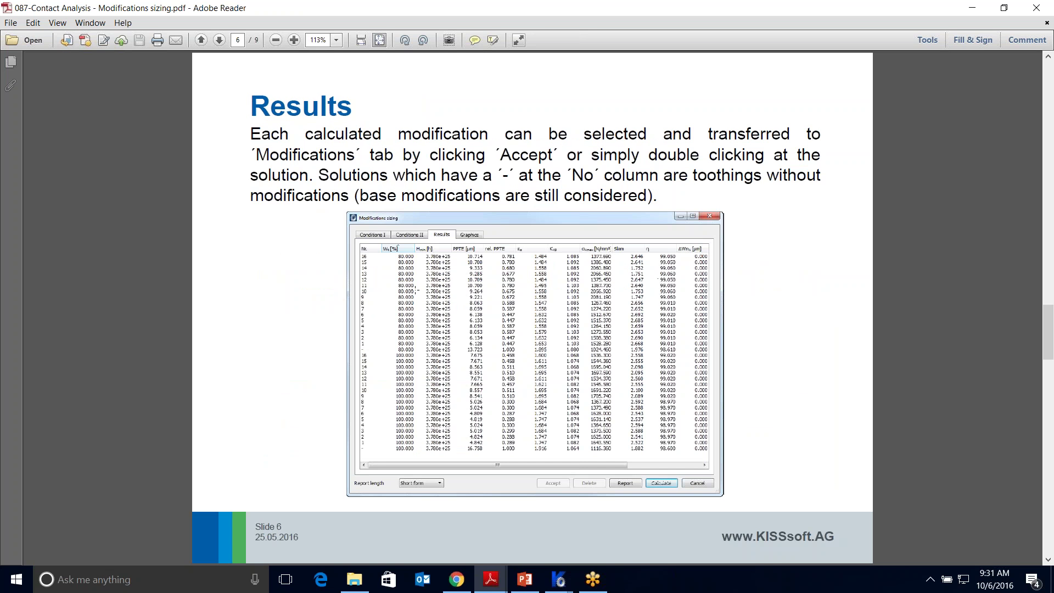
pyautogui.scroll(-1, 242, 362)
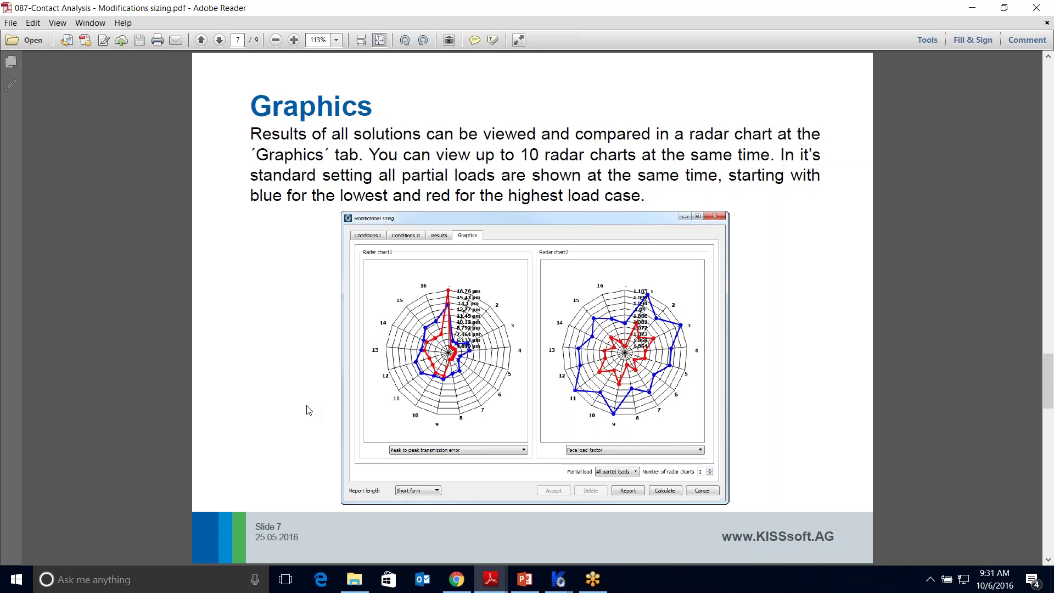
pyautogui.scroll(-1, 309, 410)
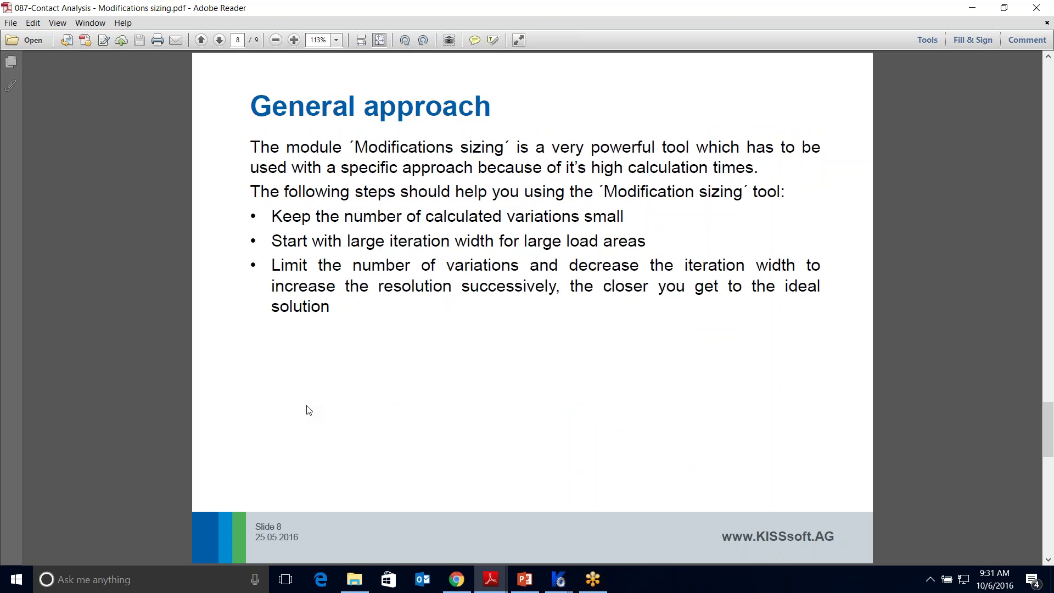
pyautogui.scroll(-2, 309, 410)
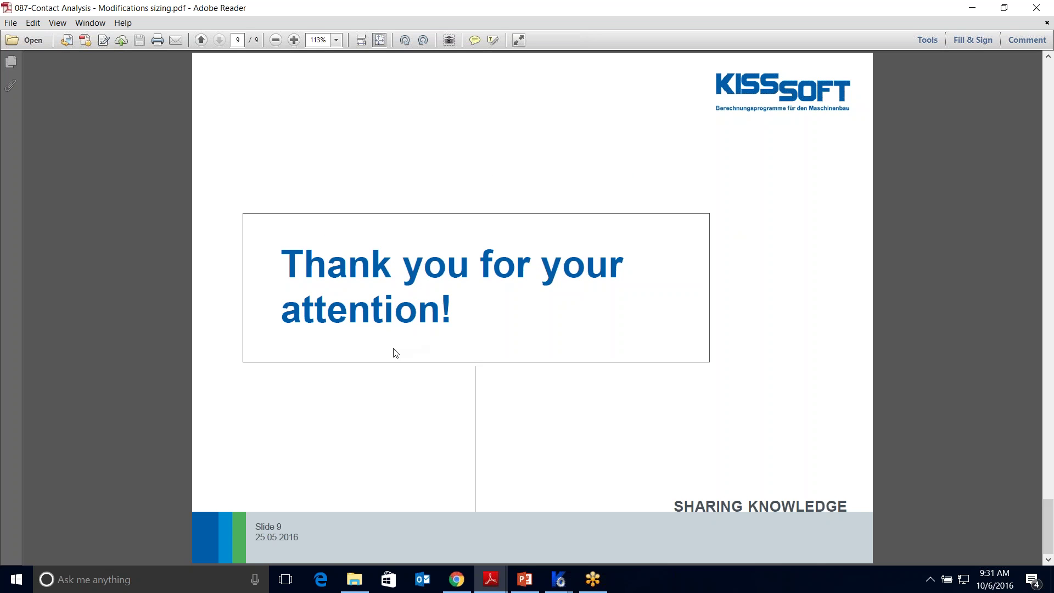
# Return to KISSsoft and cancel the Modifications sizing dialog without running it
pyautogui.click(558, 579)
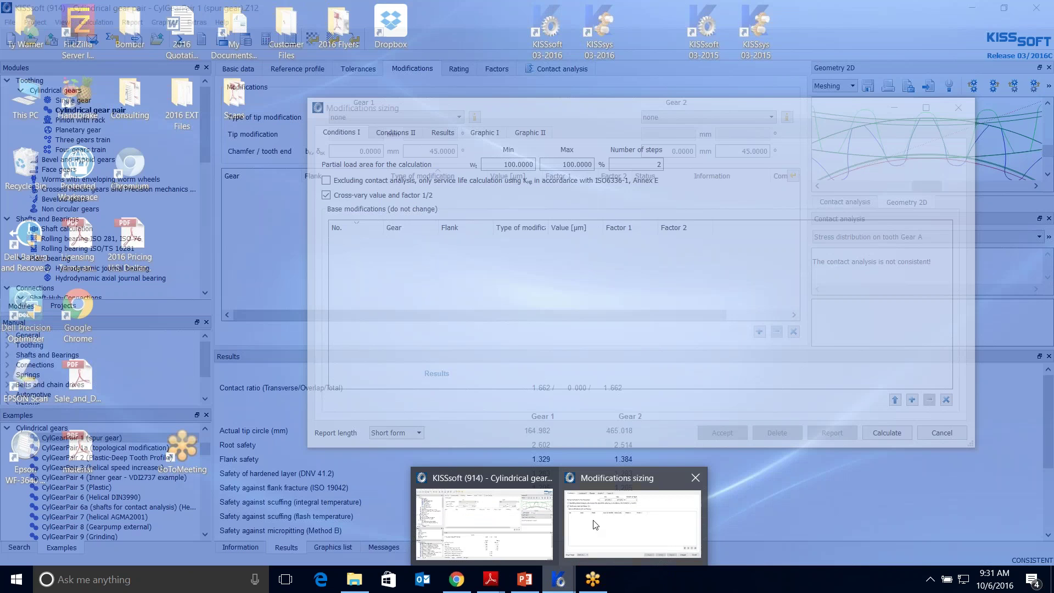
pyautogui.click(582, 526)
pyautogui.click(523, 581)
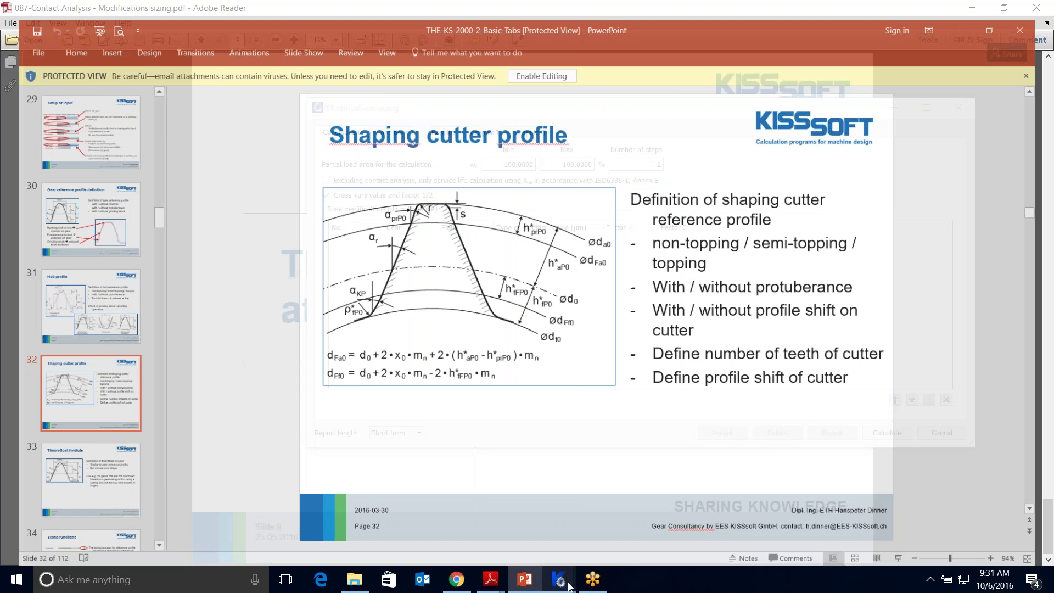
pyautogui.moveTo(558, 579)
pyautogui.click(523, 559)
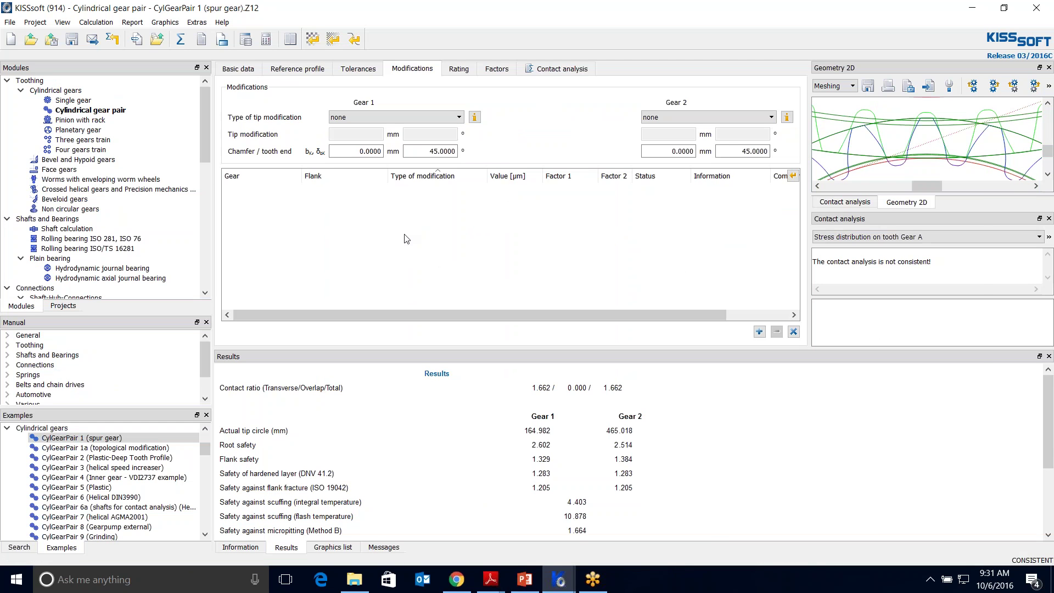
pyautogui.moveTo(559, 587)
pyautogui.click(637, 513)
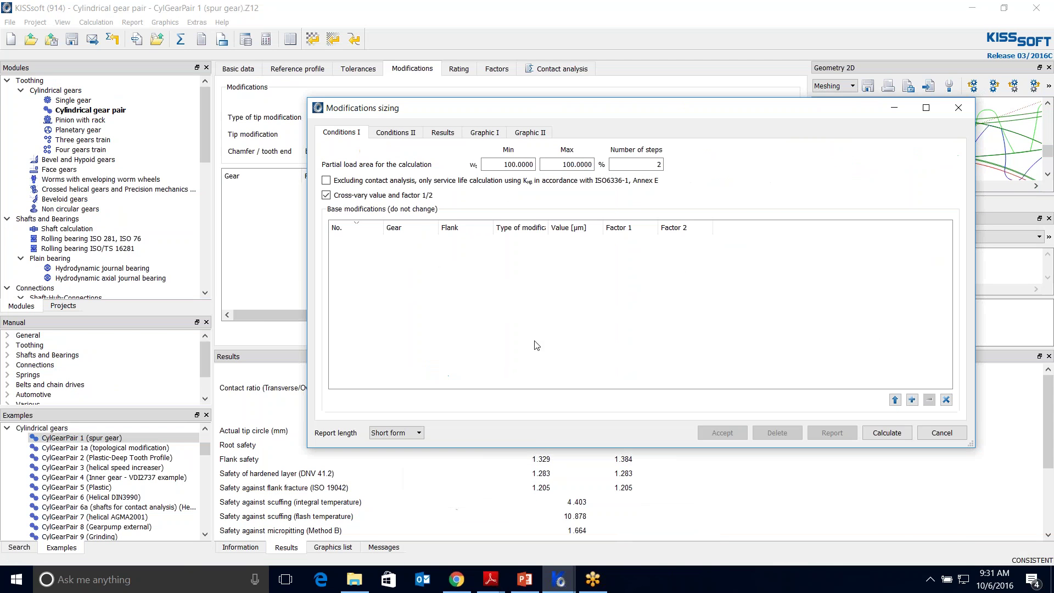
pyautogui.click(958, 107)
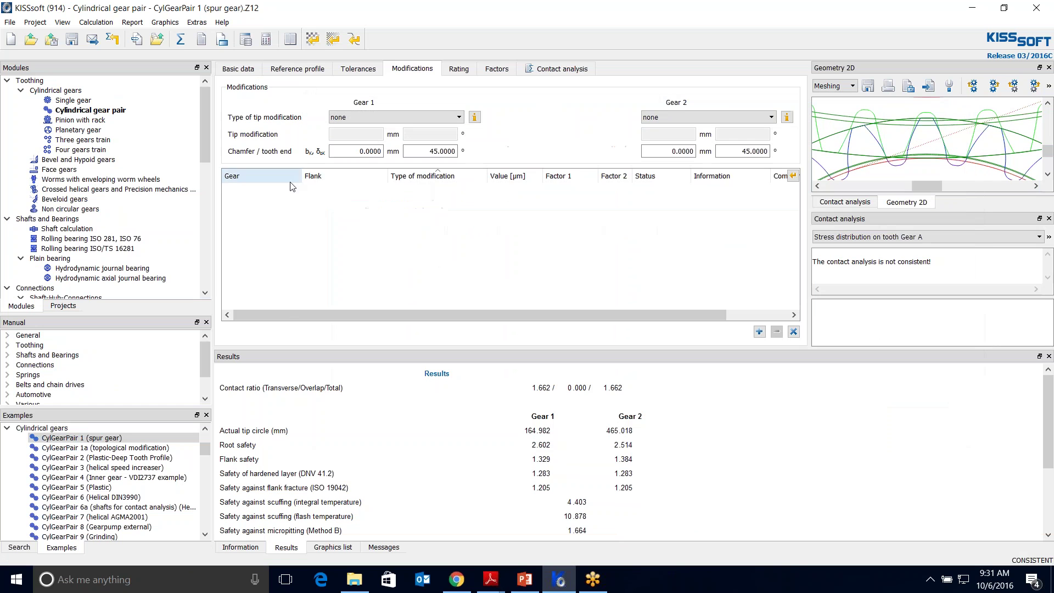
# Open the strength details dialog from the Rating page
pyautogui.click(569, 72)
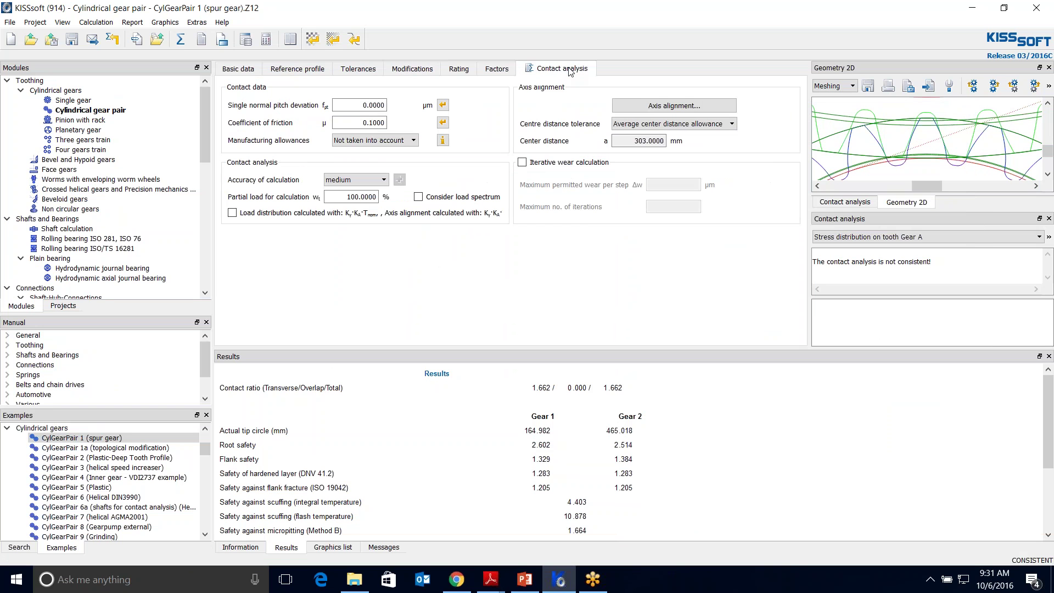
pyautogui.click(459, 68)
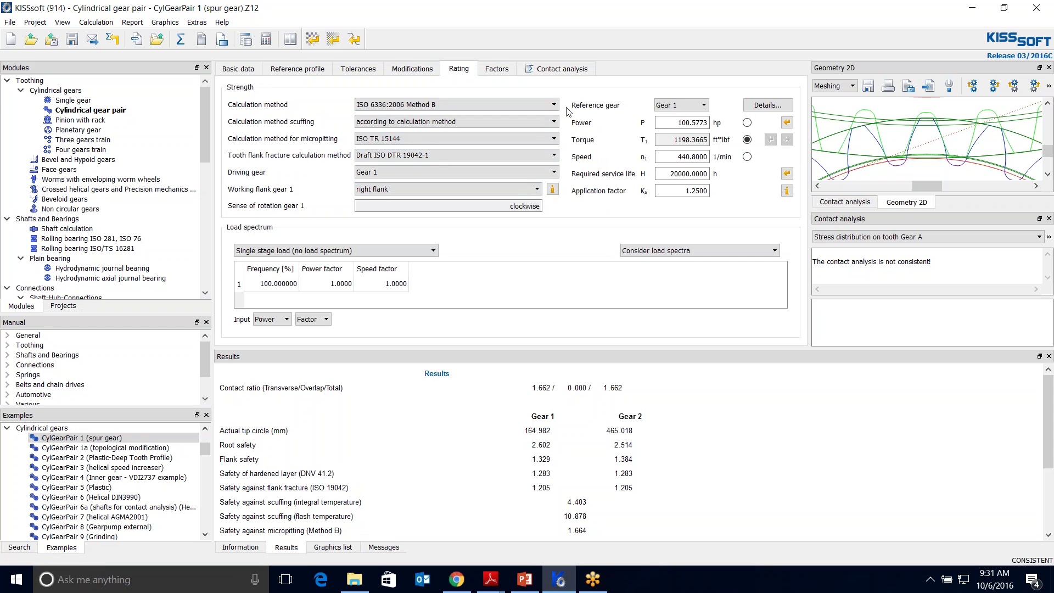
pyautogui.click(766, 105)
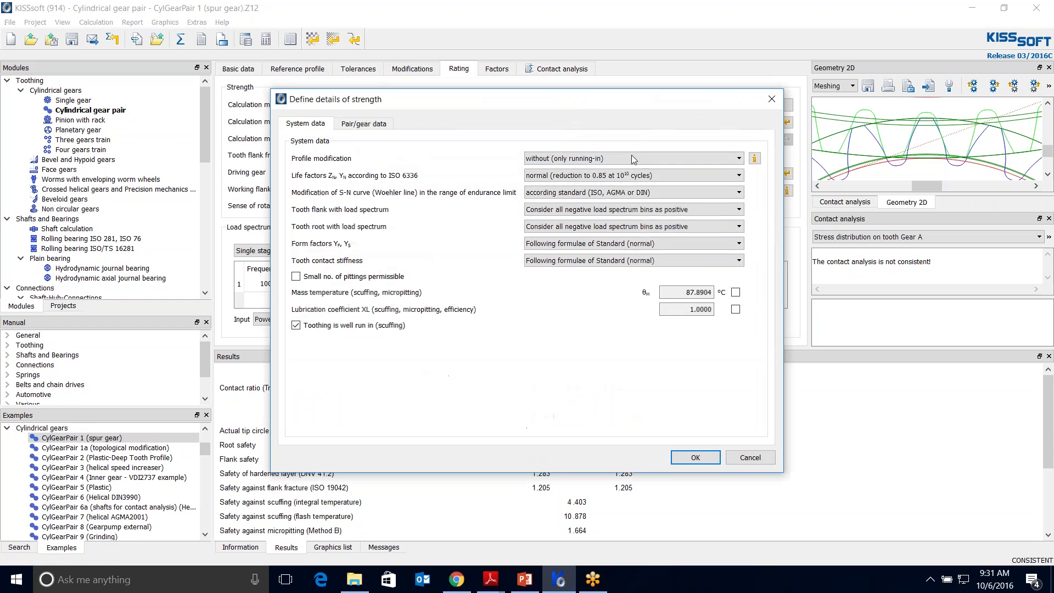
# Set the profile modification to 'for high load capacity' and confirm the strength details
pyautogui.click(616, 158)
pyautogui.click(604, 178)
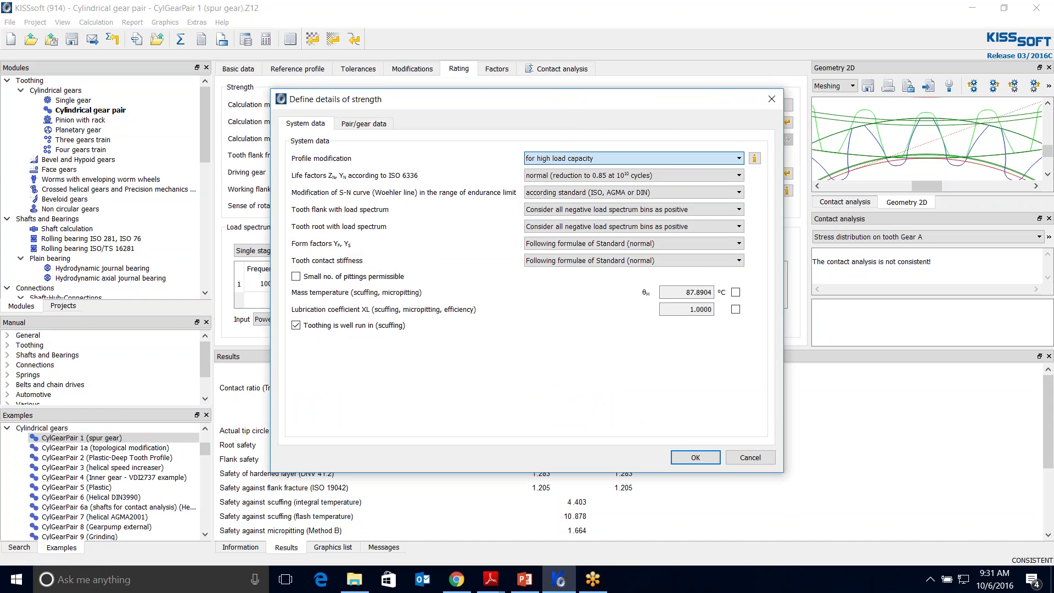
pyautogui.click(690, 460)
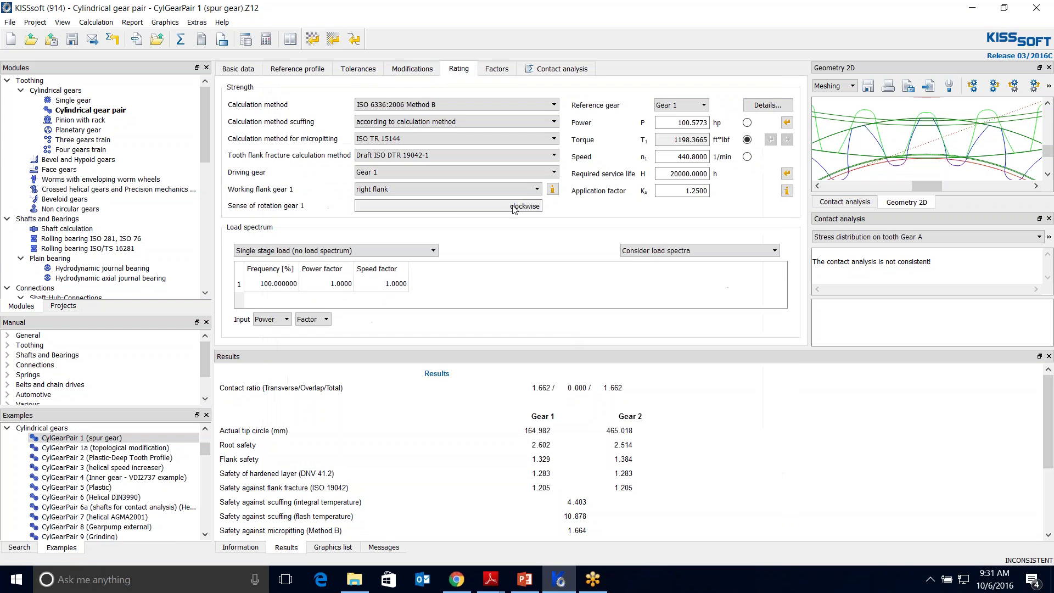
# Set the pinion shaft type to ISO 6336 Picture 13a and keep the contact pattern favorable
pyautogui.click(499, 70)
pyautogui.click(770, 219)
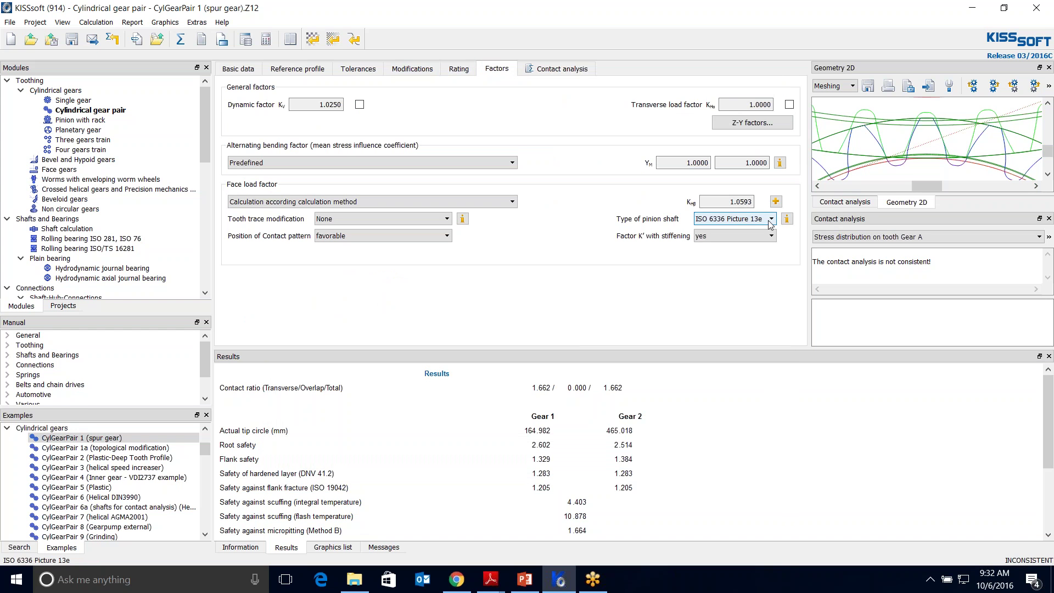
pyautogui.click(753, 230)
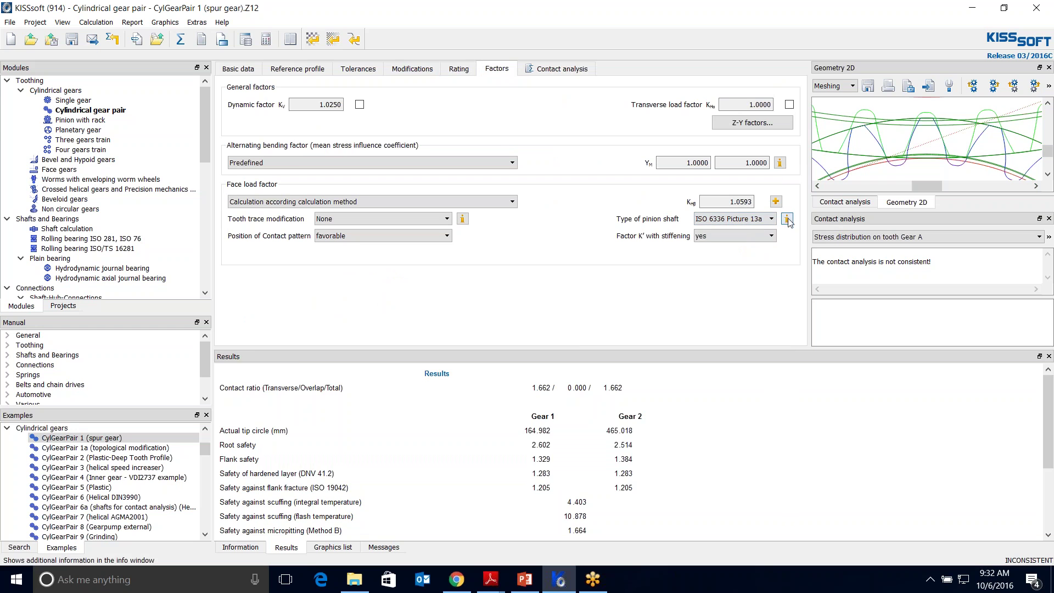
pyautogui.click(786, 218)
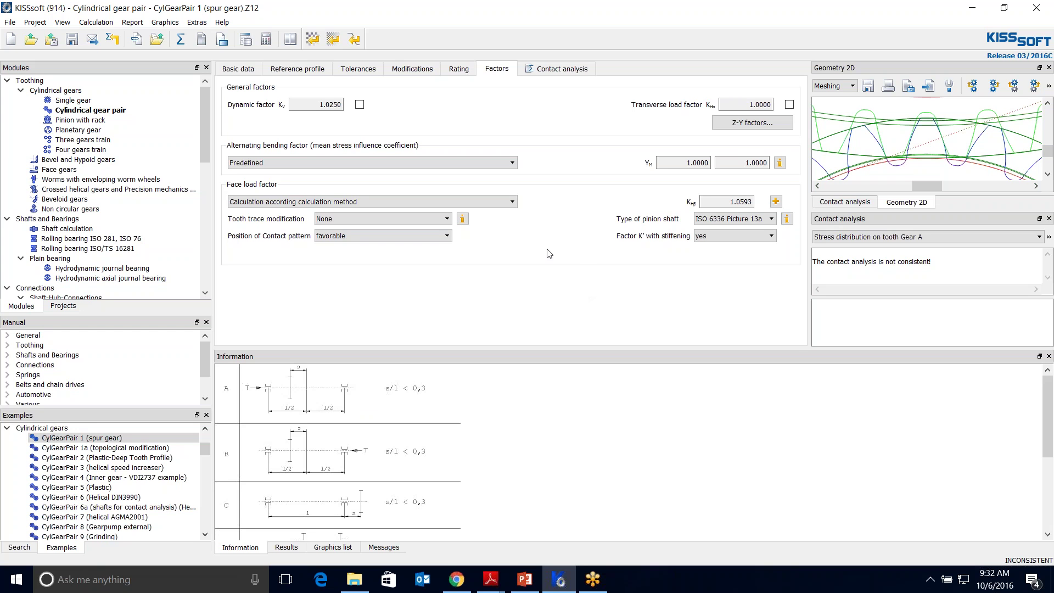
pyautogui.click(336, 237)
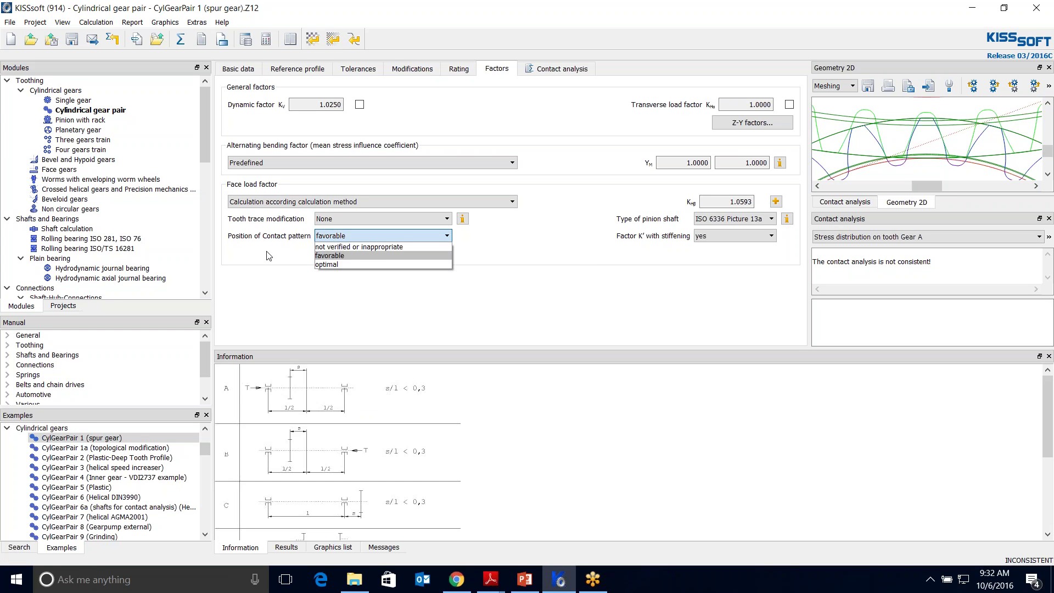
pyautogui.click(530, 257)
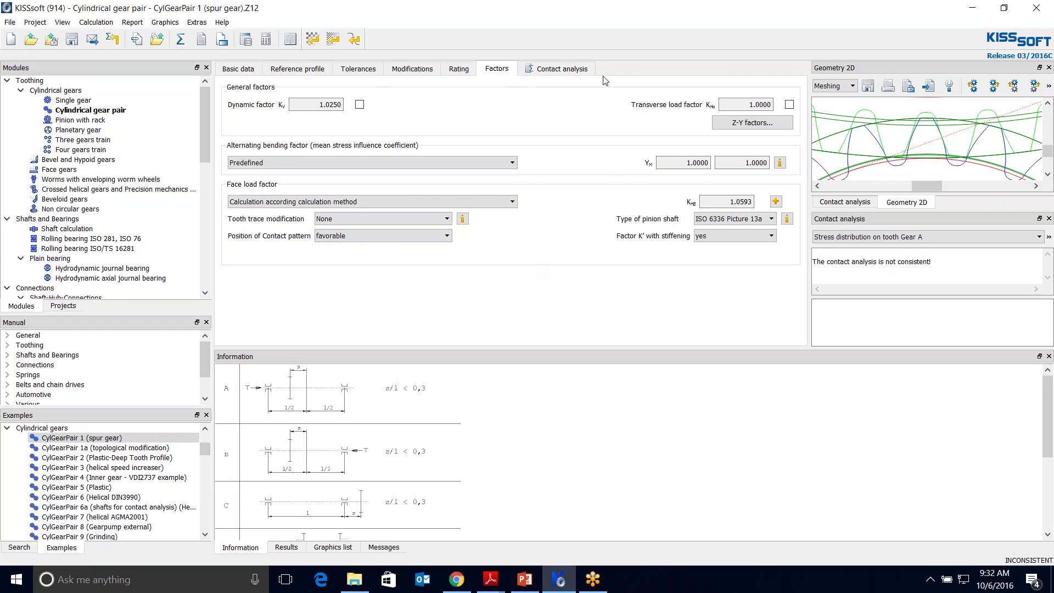
pyautogui.click(562, 68)
# Accept zero axis alignment errors and review the 16.7079 µm transmission-error range
pyautogui.click(685, 110)
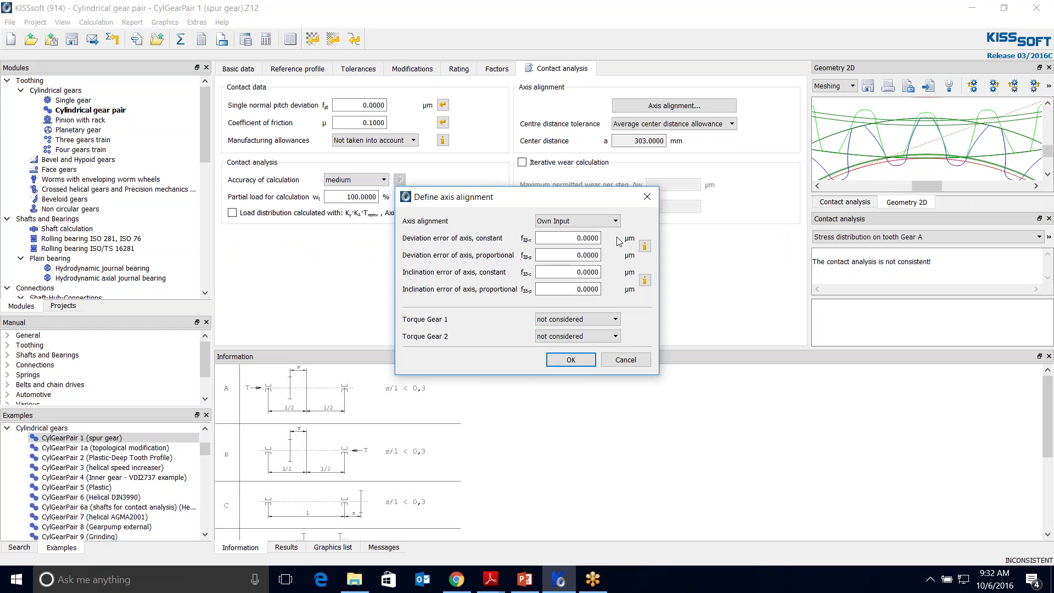
pyautogui.click(569, 360)
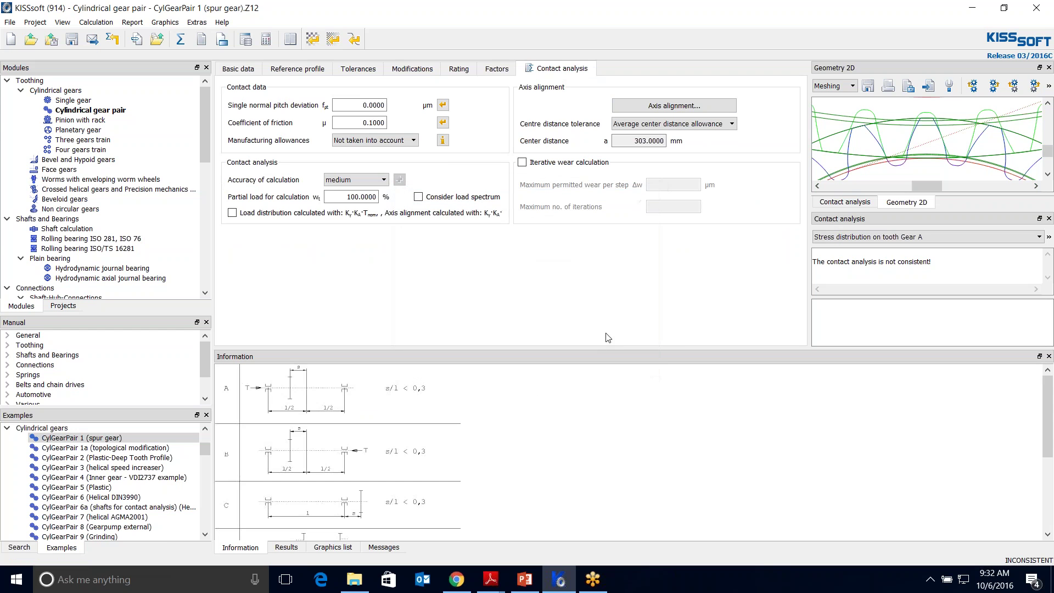
pyautogui.click(412, 69)
pyautogui.click(562, 68)
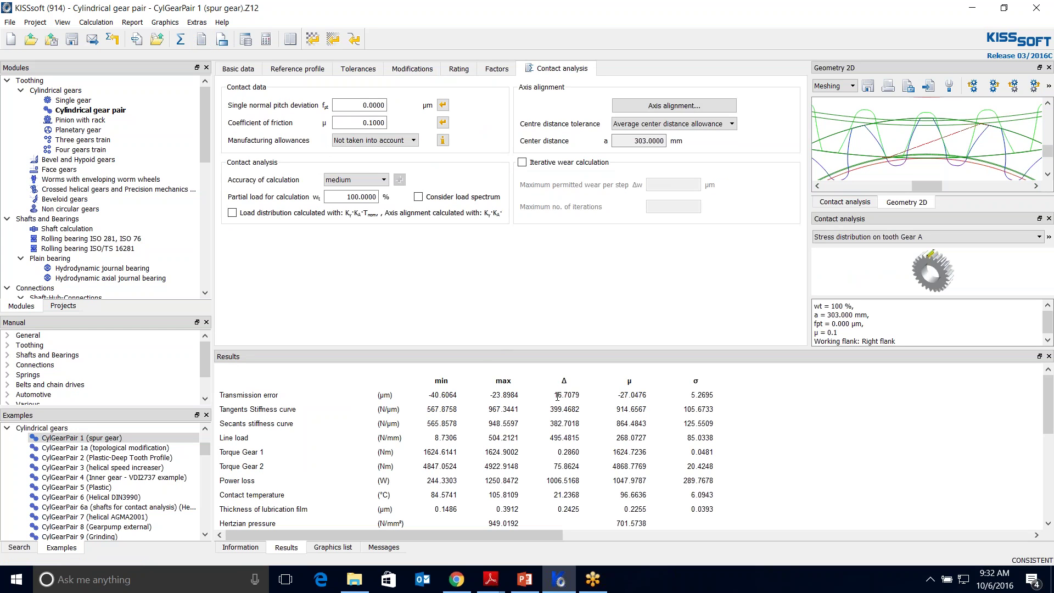
pyautogui.moveTo(553, 393); pyautogui.dragTo(585, 393)
pyautogui.click(586, 424)
# Size tip relief using a long linear profile modification
pyautogui.click(407, 70)
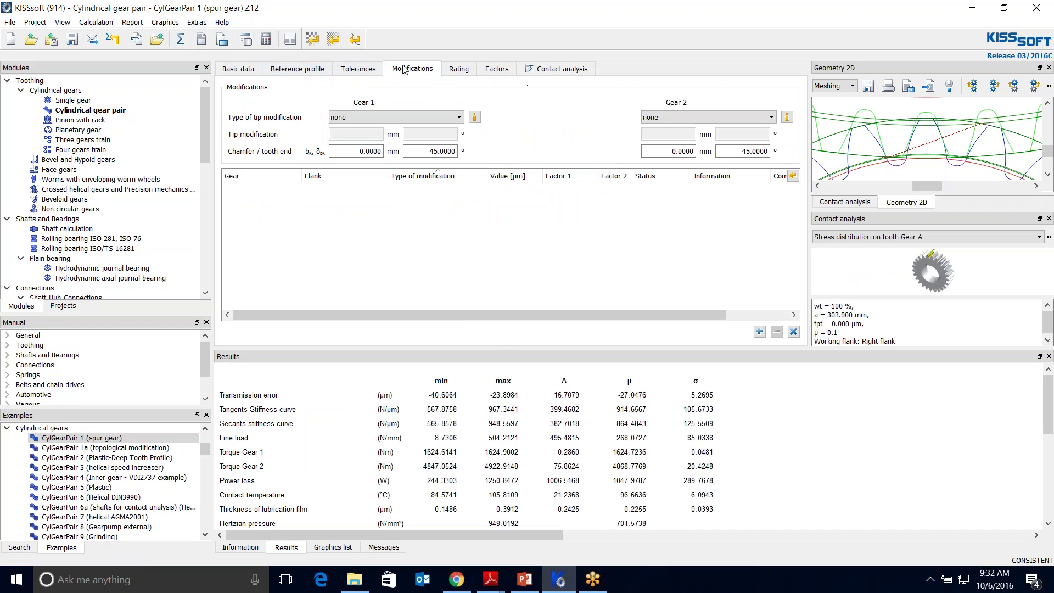
pyautogui.click(793, 175)
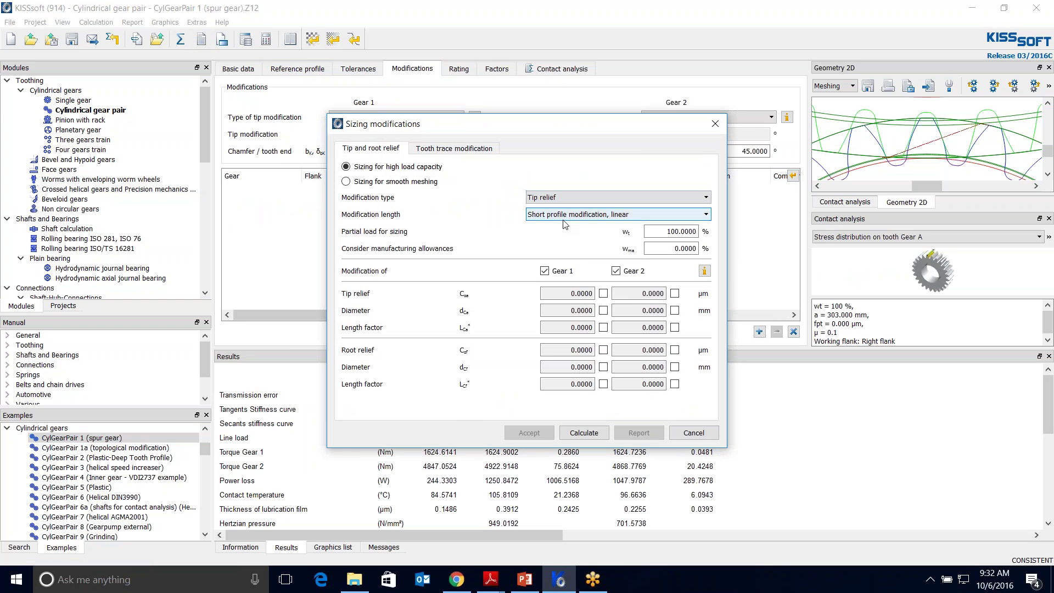
pyautogui.click(568, 214)
pyautogui.click(565, 243)
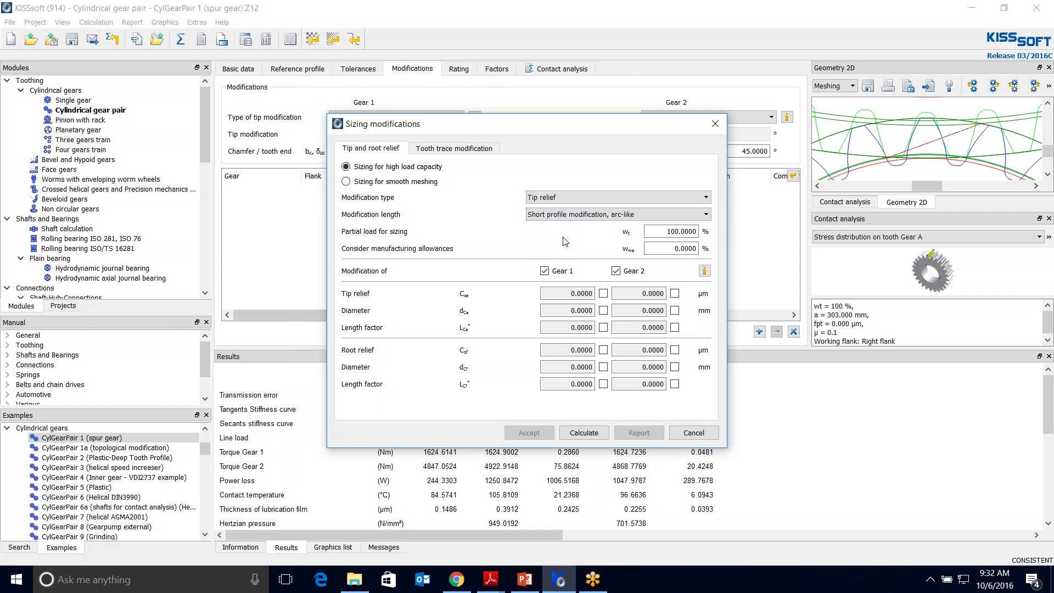
pyautogui.click(565, 214)
pyautogui.click(558, 235)
pyautogui.click(585, 433)
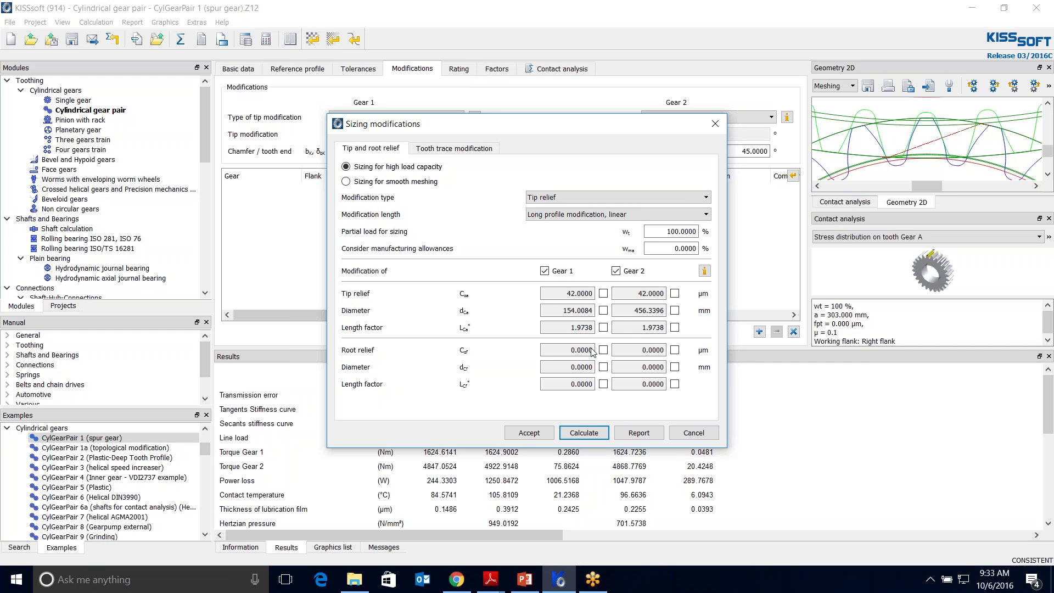
# Fix Gear 1's relief diameter at 152 mm and recalculate, giving length factor 2.4044
pyautogui.click(603, 311)
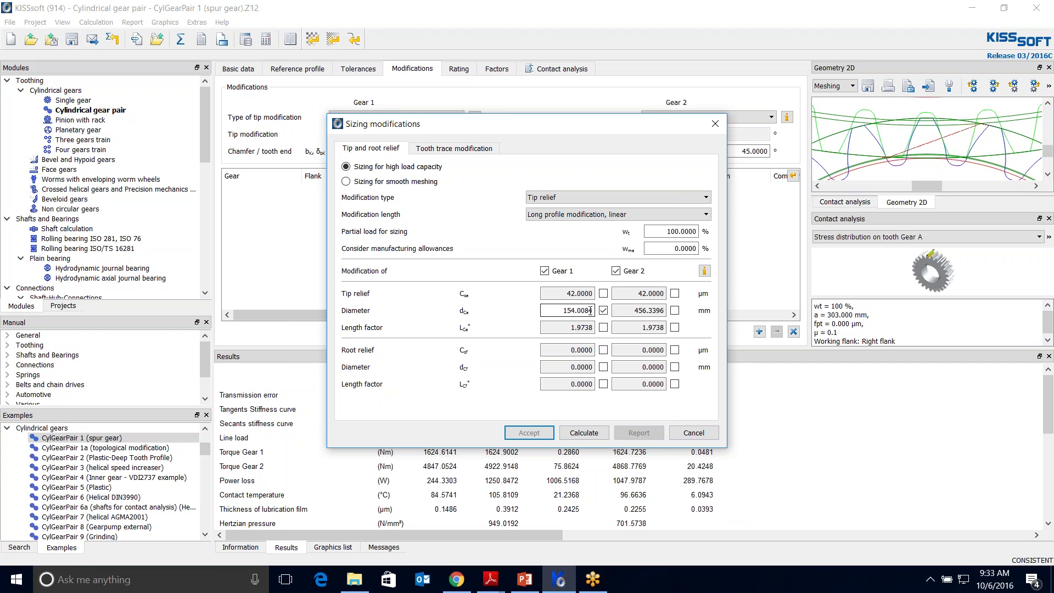
pyautogui.click(564, 311)
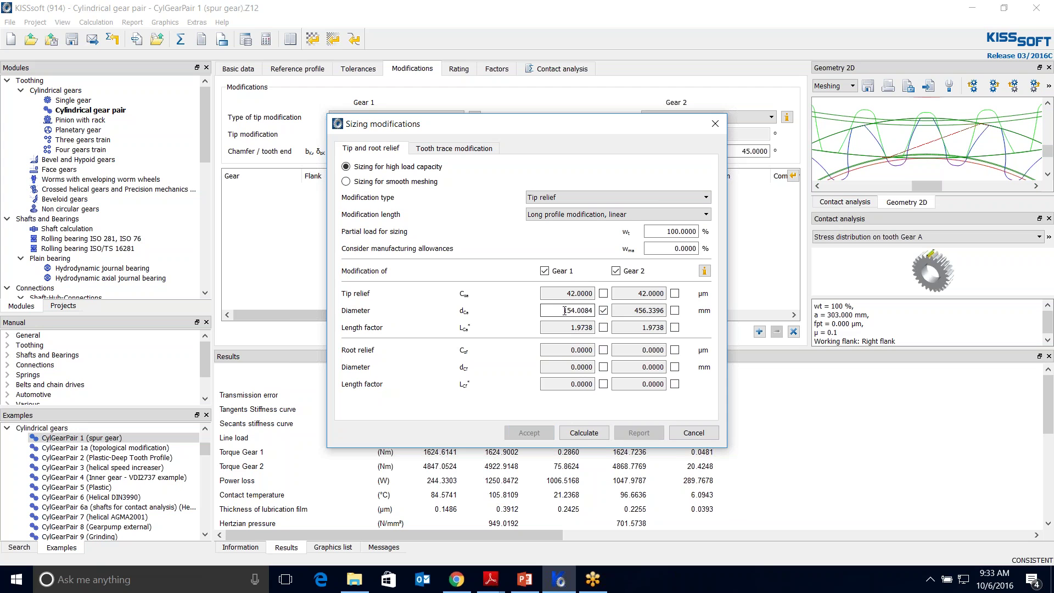
pyautogui.keyDown('shift'); pyautogui.click(591, 311); pyautogui.keyUp('shift')
pyautogui.write('1524')
pyautogui.click(583, 432)
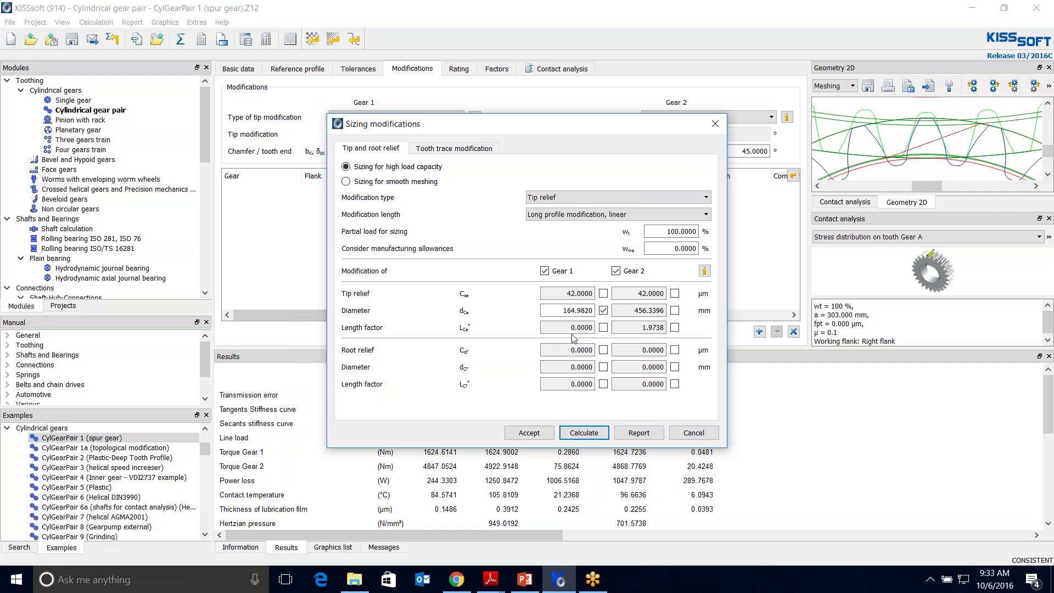
pyautogui.doubleClick(550, 311)
pyautogui.write('152')
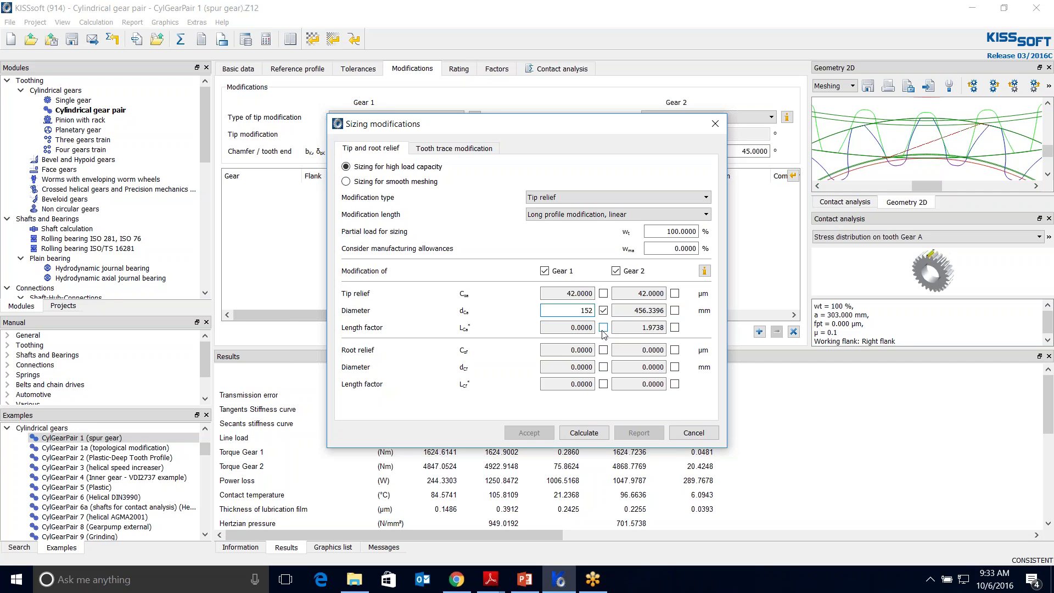
pyautogui.click(582, 434)
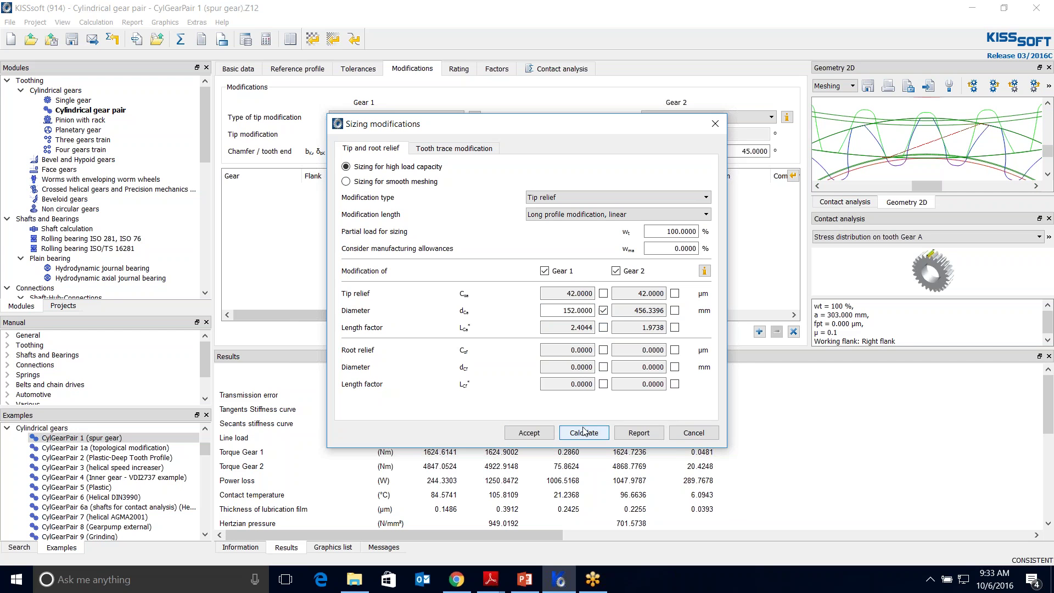
pyautogui.click(603, 327)
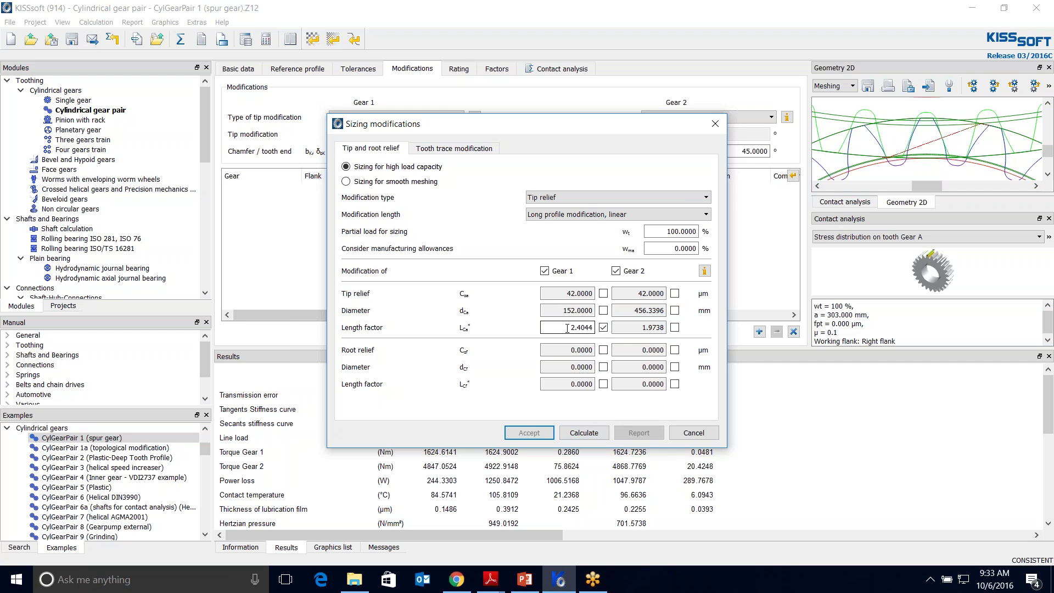
pyautogui.click(567, 328)
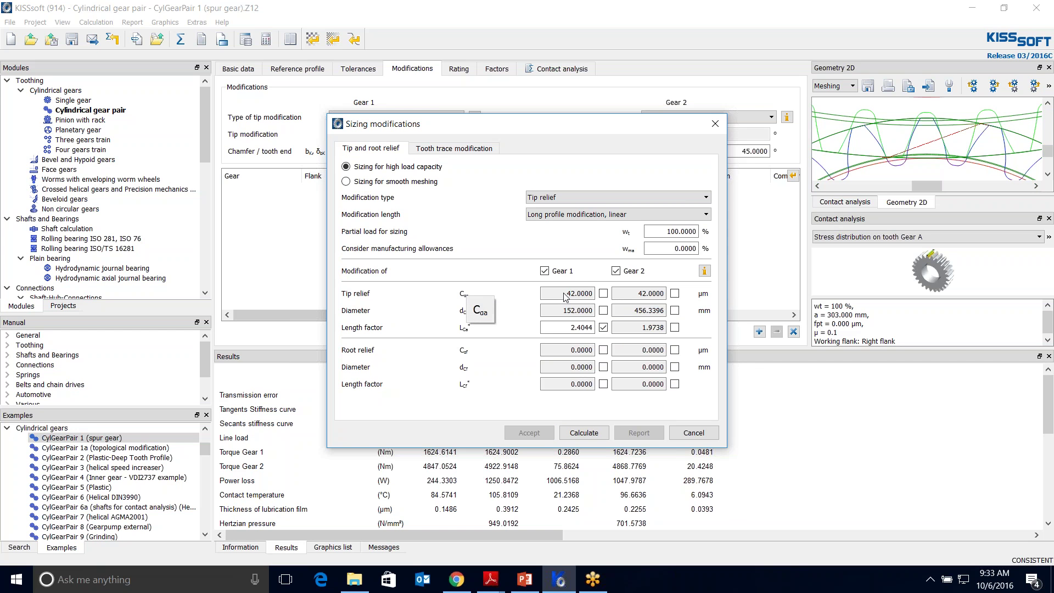
# Release Gear 1's length factor, recalculate, and accept 42 µm linear tip relief on both gears
pyautogui.click(704, 271)
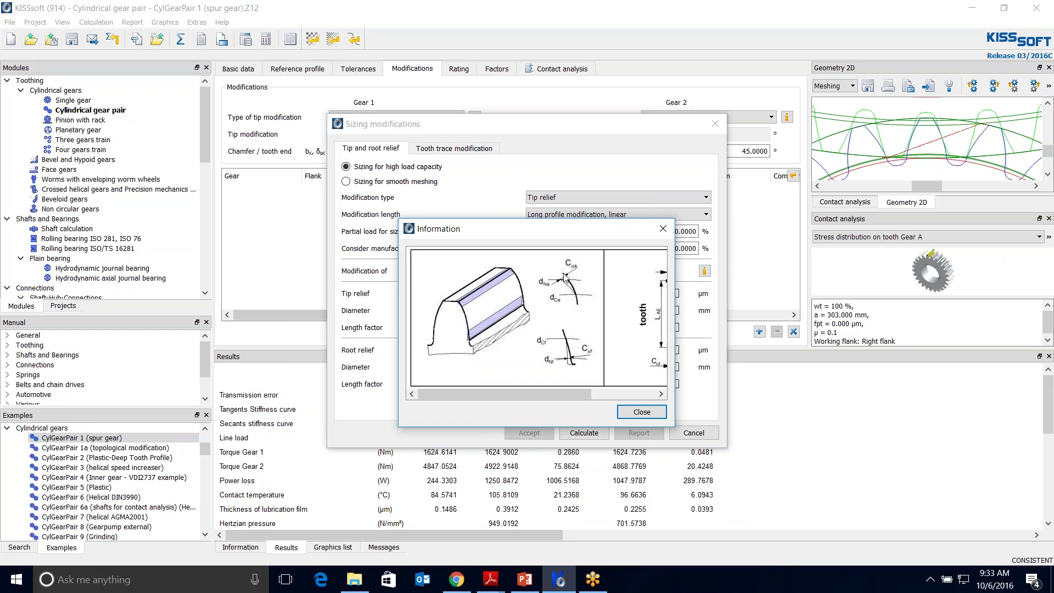
pyautogui.click(663, 228)
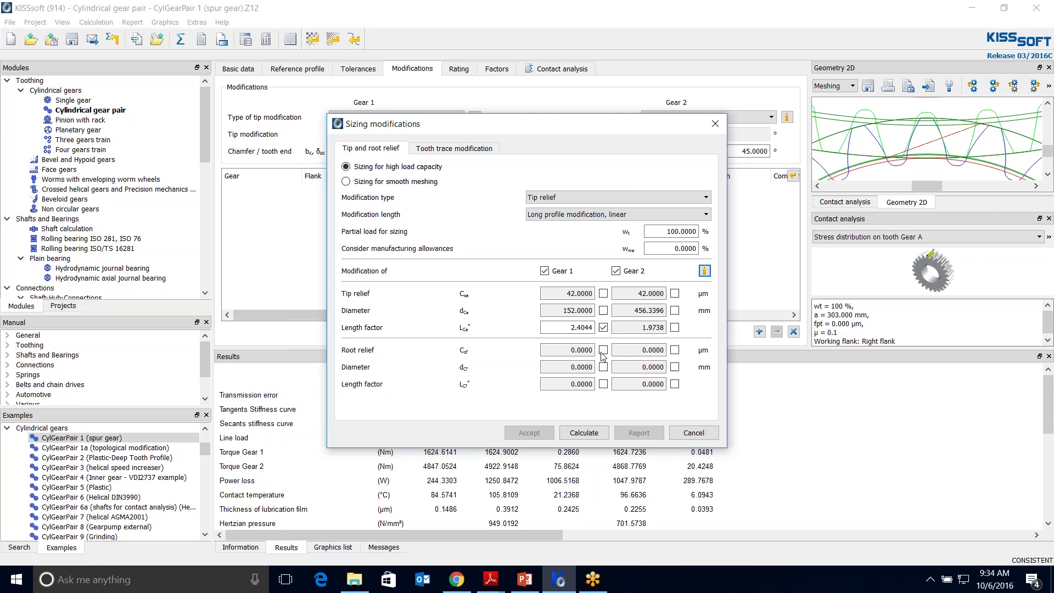
pyautogui.click(603, 328)
pyautogui.click(583, 432)
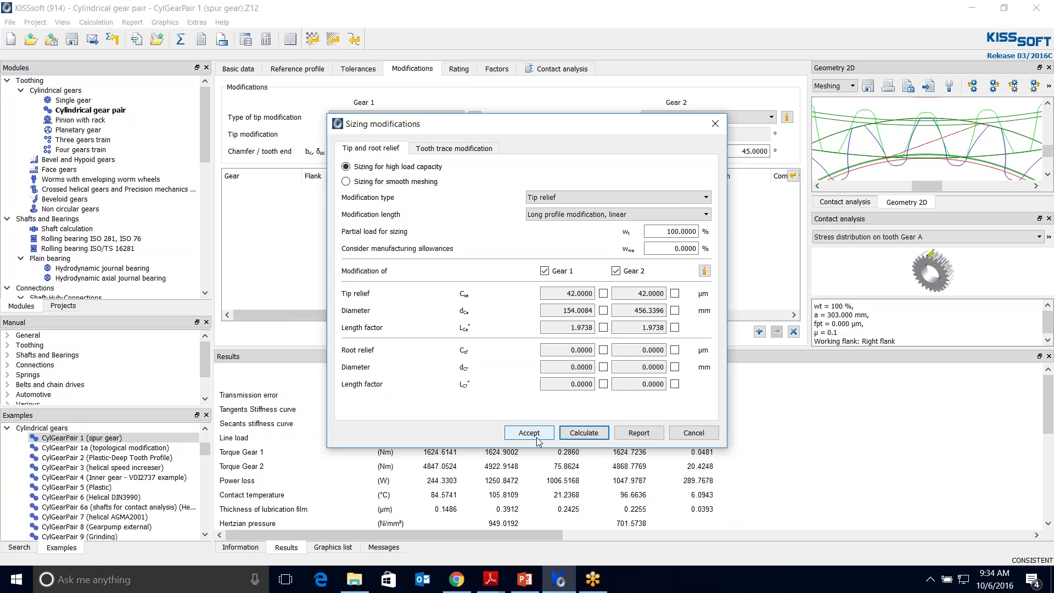
pyautogui.click(536, 437)
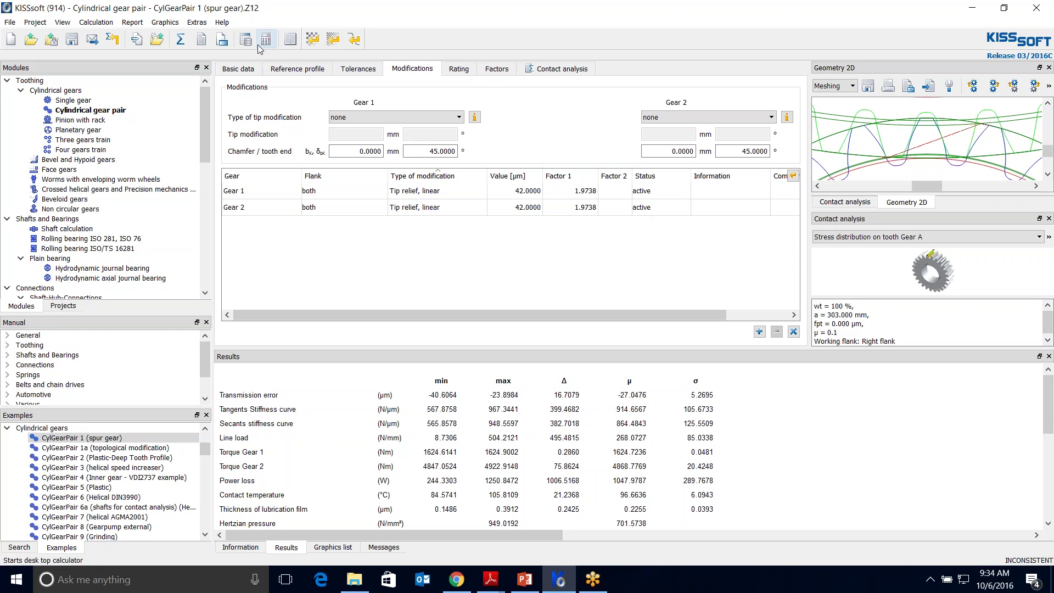
# Recalculate the gear pair and contact analysis with tip reliefs, then reopen Modifications sizing
pyautogui.click(180, 39)
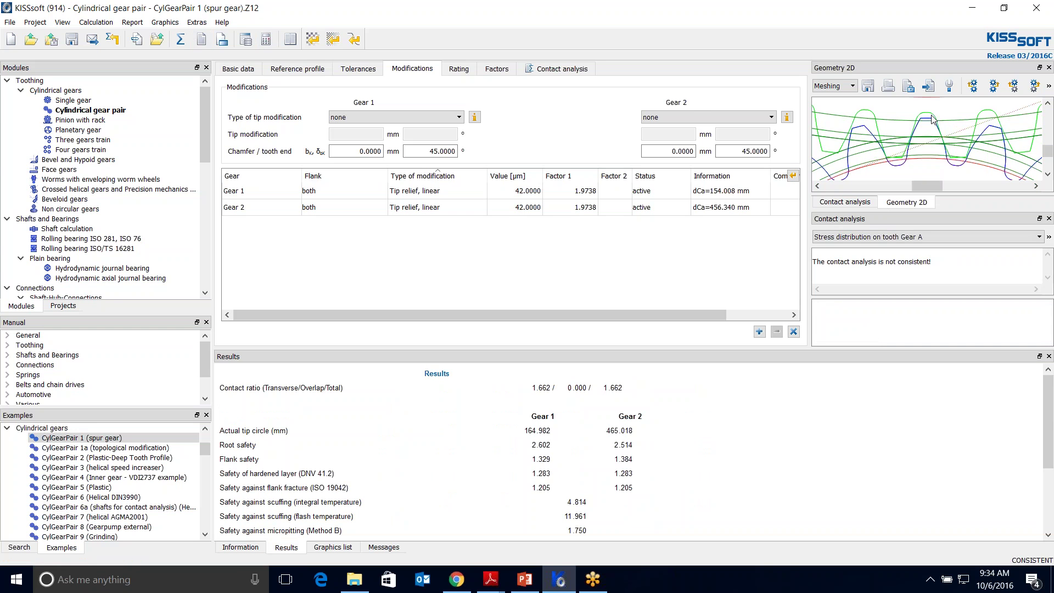
pyautogui.click(565, 70)
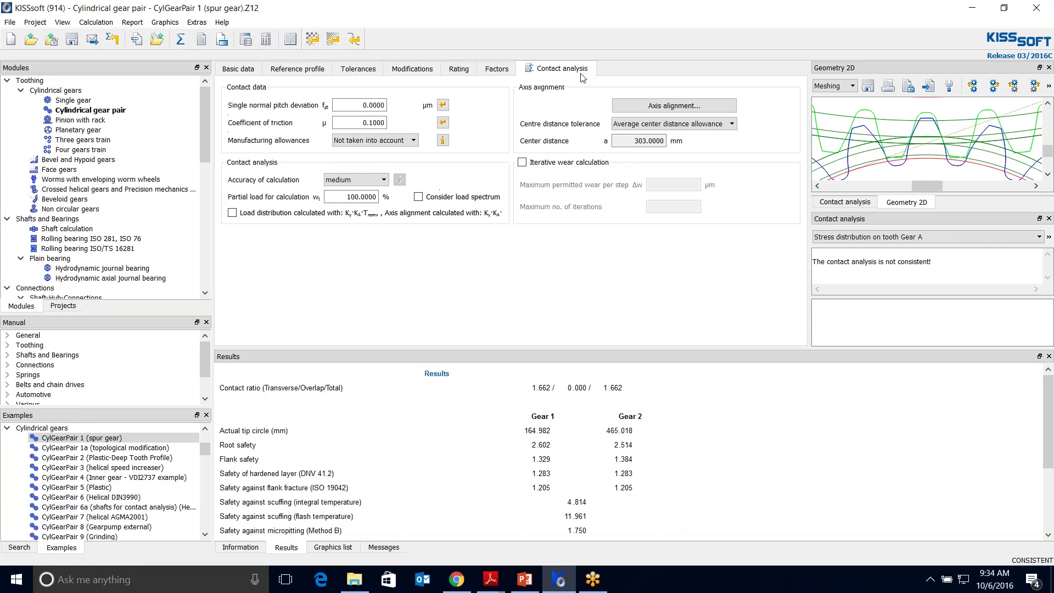
pyautogui.click(189, 44)
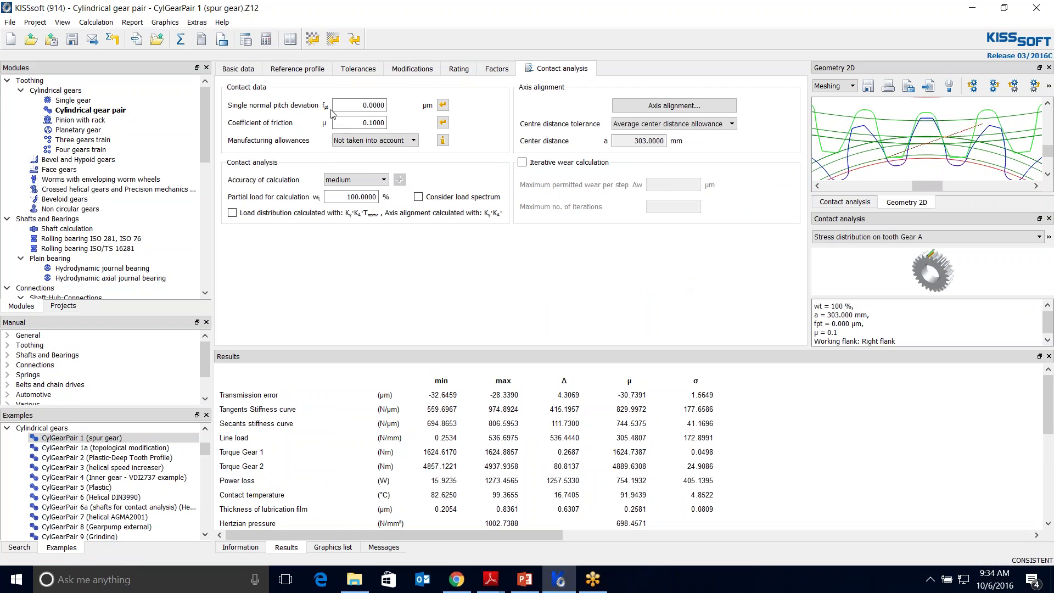
pyautogui.click(413, 69)
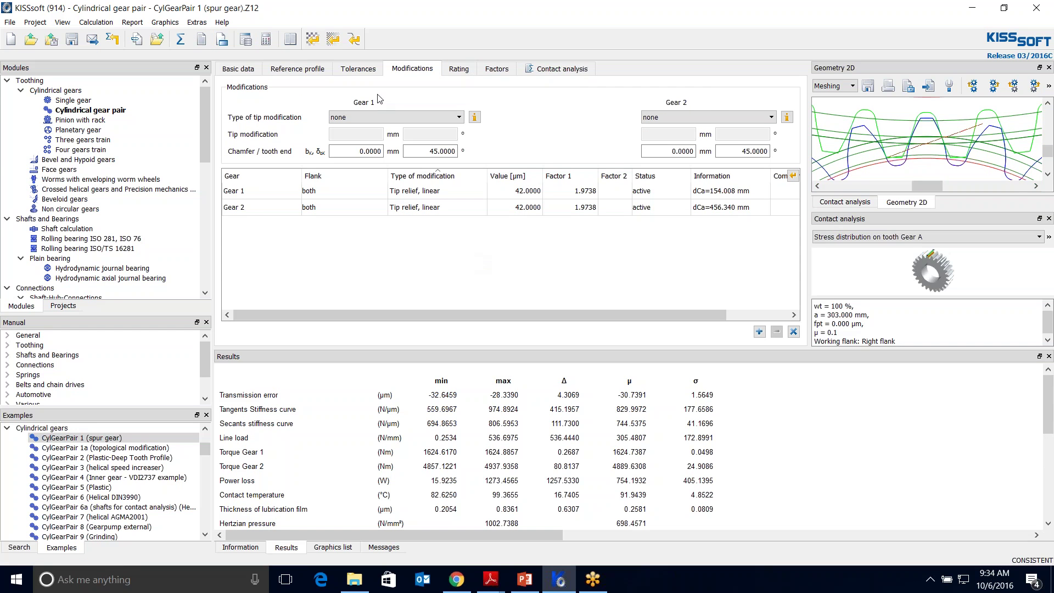
pyautogui.click(355, 40)
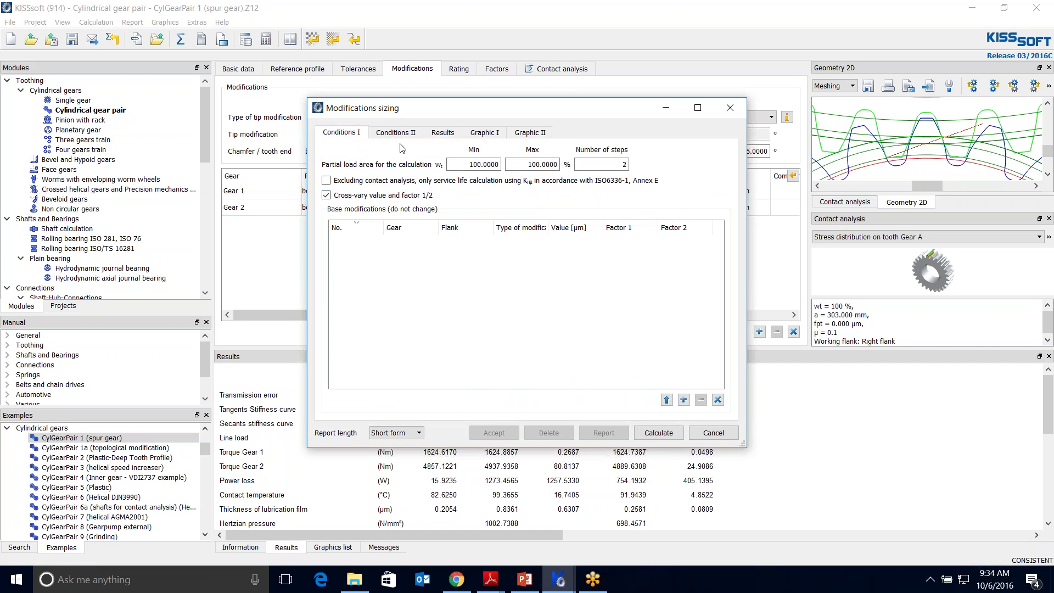
# Import both gears' current tip reliefs into the sizing and widen the dialog
pyautogui.click(667, 400)
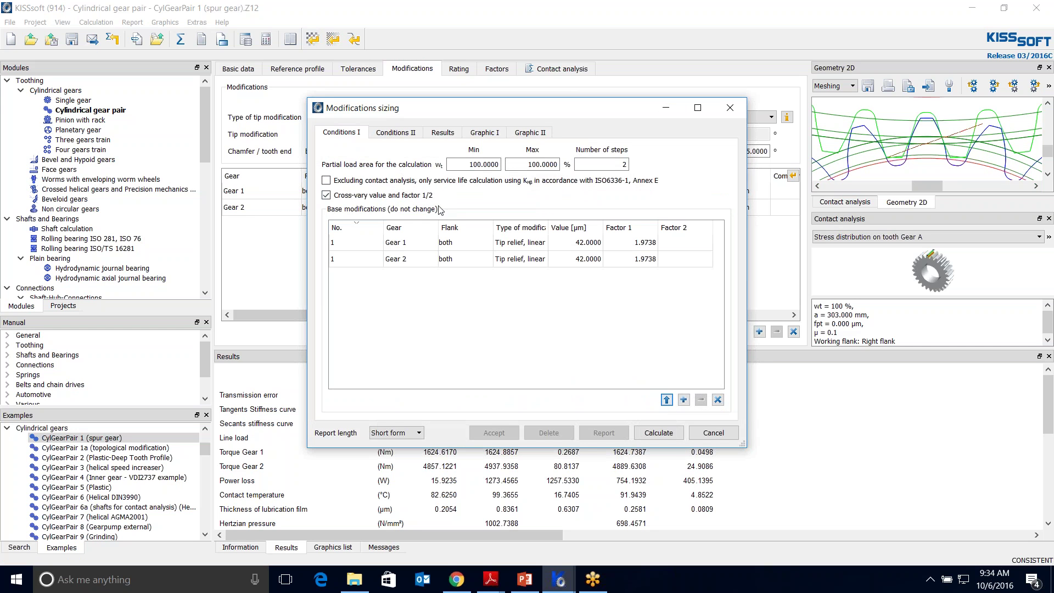
pyautogui.click(407, 139)
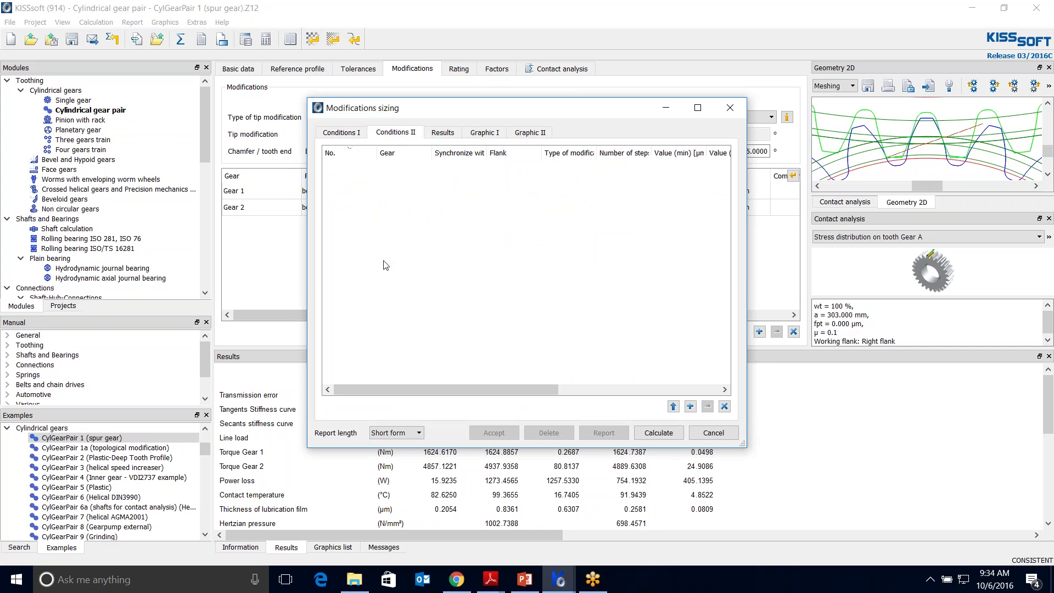
pyautogui.click(673, 409)
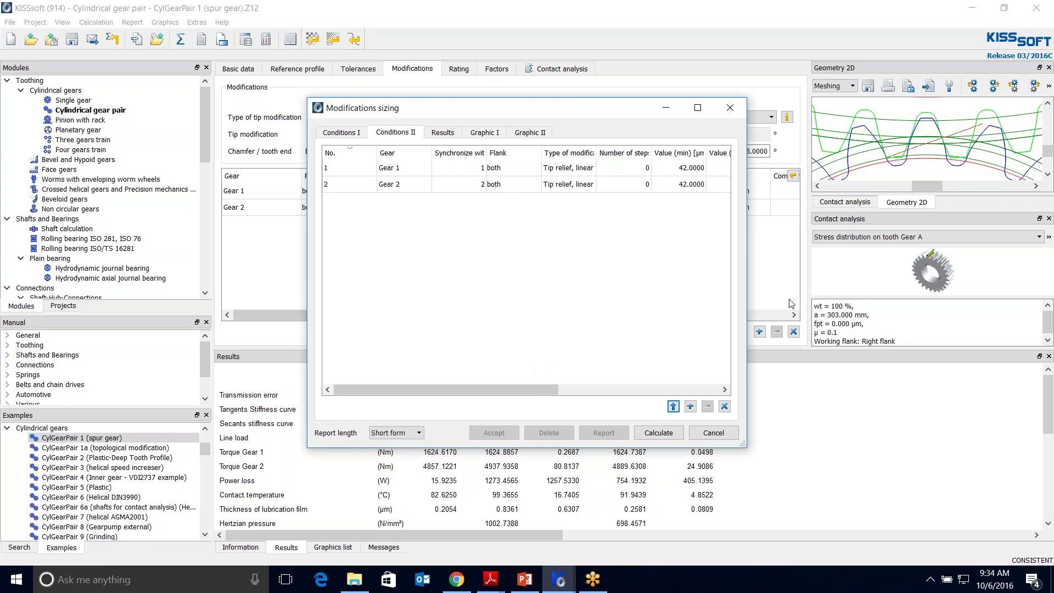
pyautogui.moveTo(747, 325); pyautogui.dragTo(941, 324)
pyautogui.moveTo(615, 111); pyautogui.dragTo(404, 184)
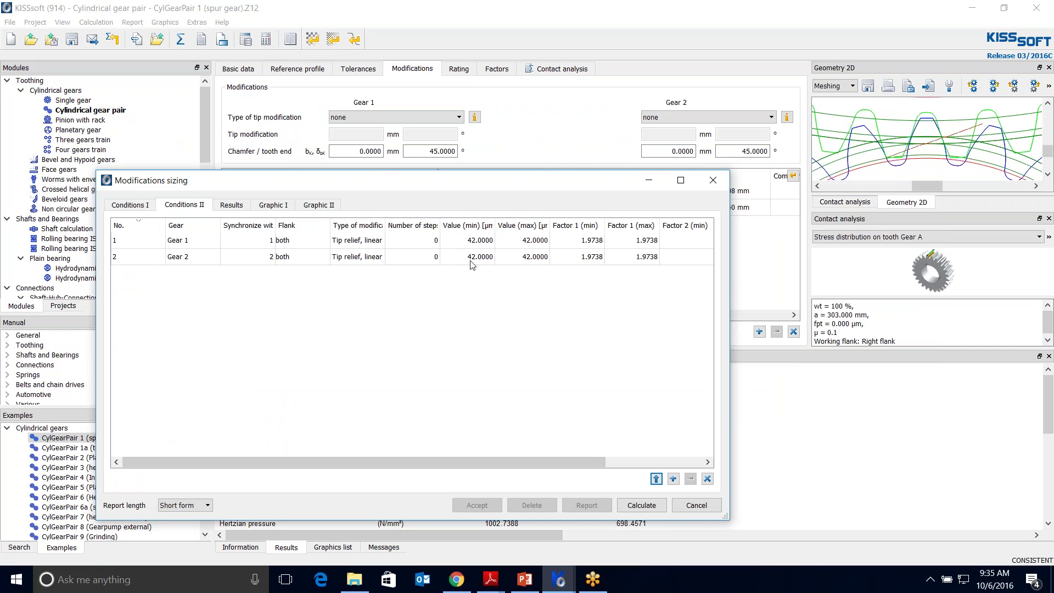
# Set 3 variation steps for both the Gear 1 and Gear 2 tip reliefs
pyautogui.click(438, 243)
pyautogui.click(439, 244)
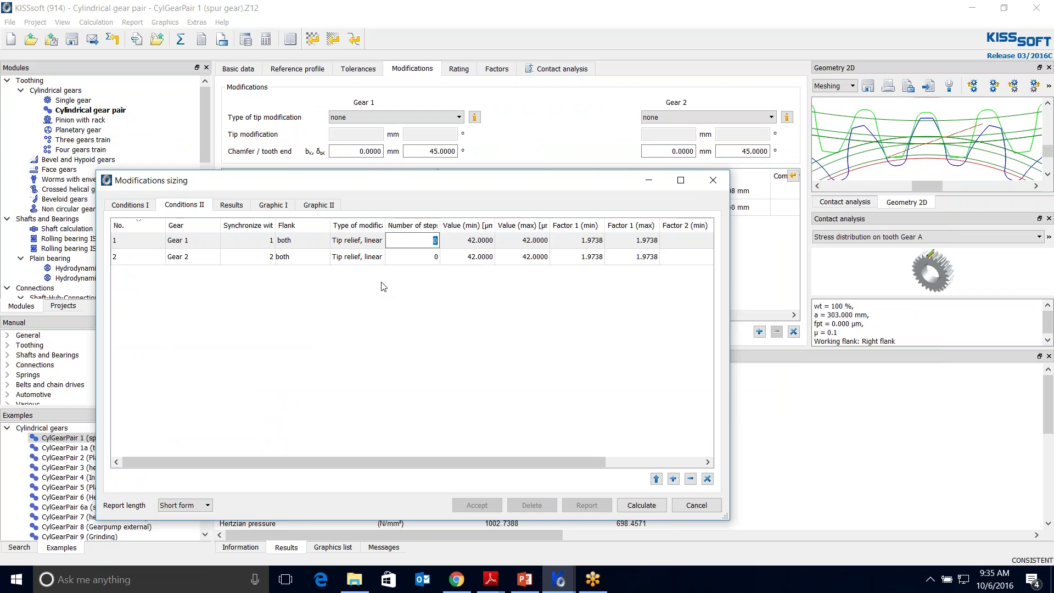
pyautogui.click(430, 264)
pyautogui.press('F2')
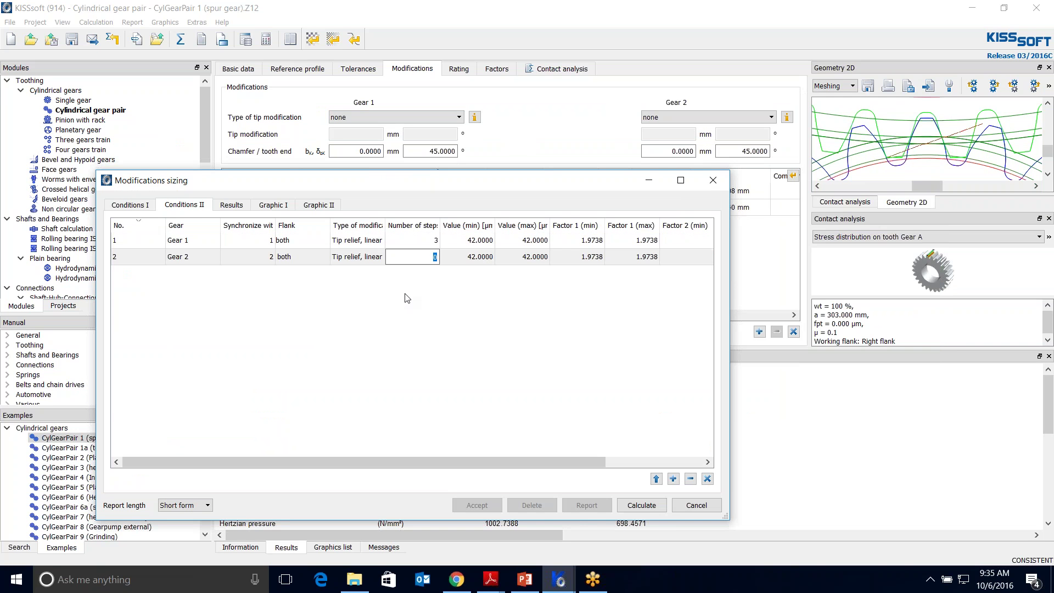
pyautogui.write('3')
# Set tip-relief value ranges to 41–42 µm for Gear 1 and 41–43 µm for Gear 2
pyautogui.click(467, 239)
pyautogui.write('4')
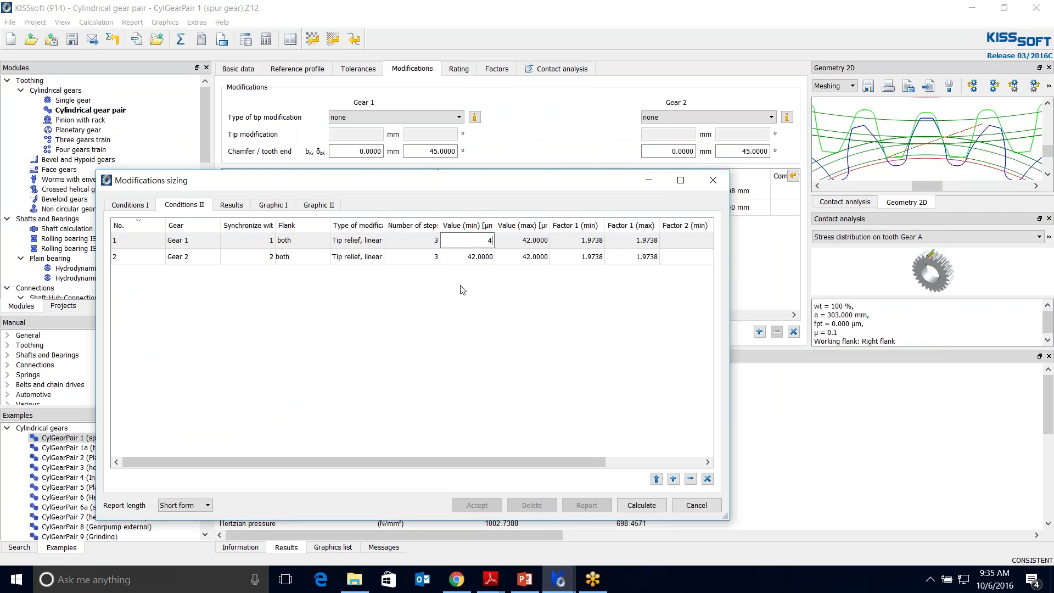
pyautogui.write('1')
pyautogui.click(531, 240)
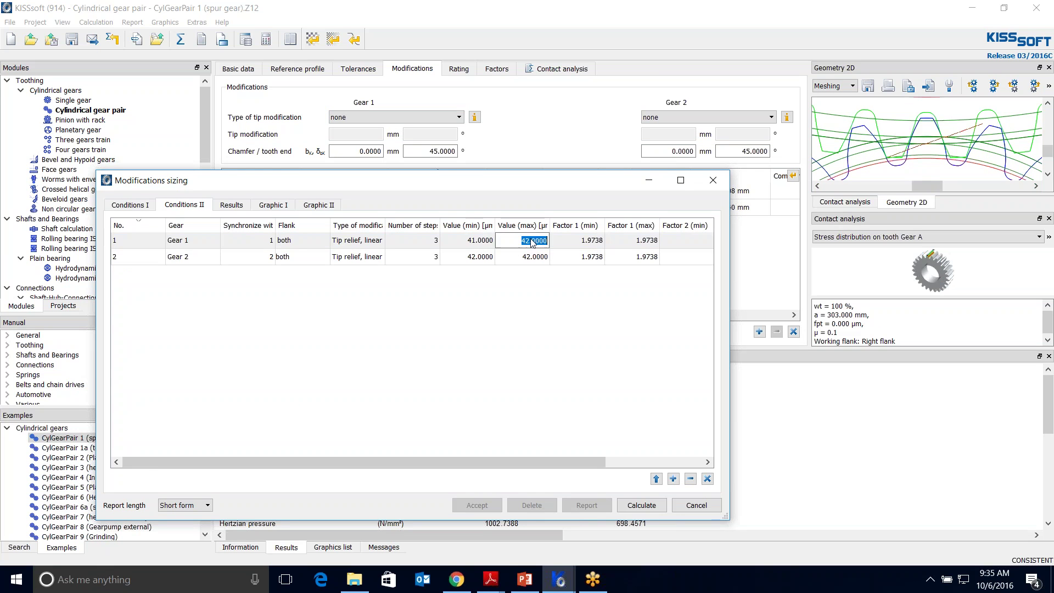
pyautogui.write('42')
pyautogui.click(478, 263)
pyautogui.write('41')
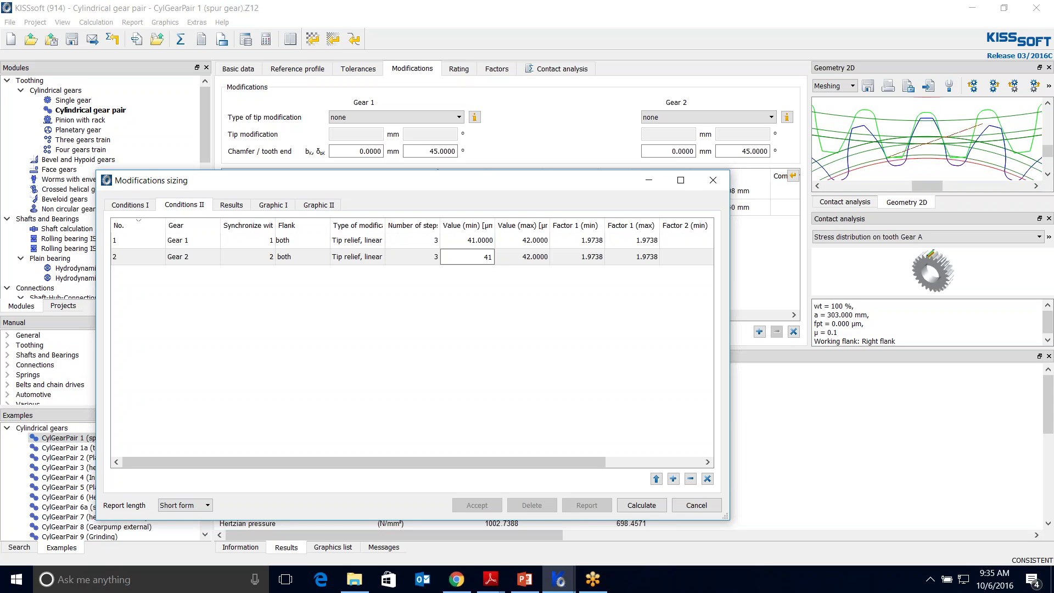
pyautogui.click(515, 261)
pyautogui.write('43')
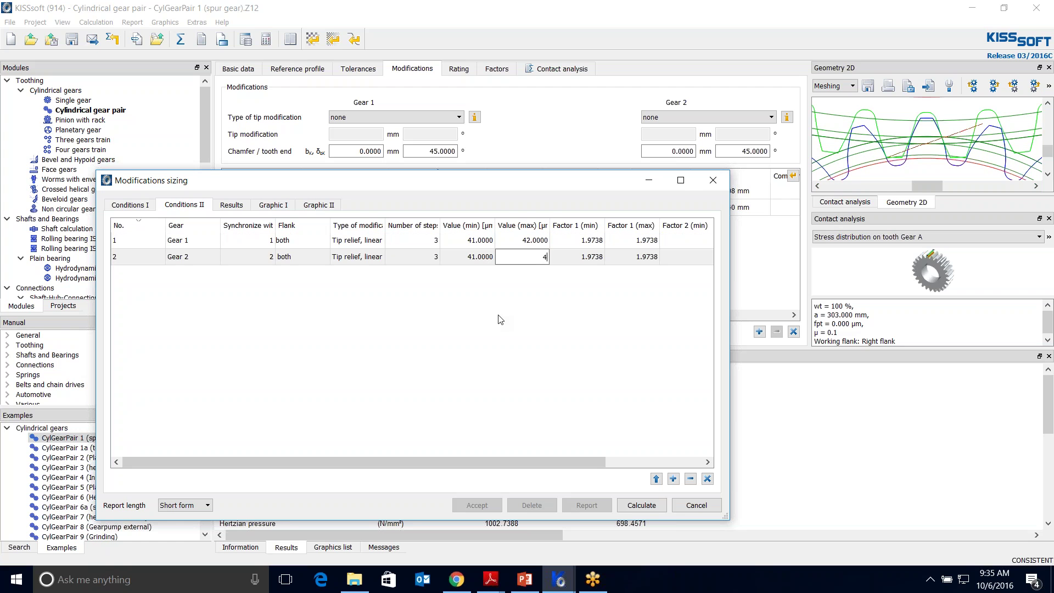
pyautogui.click(501, 319)
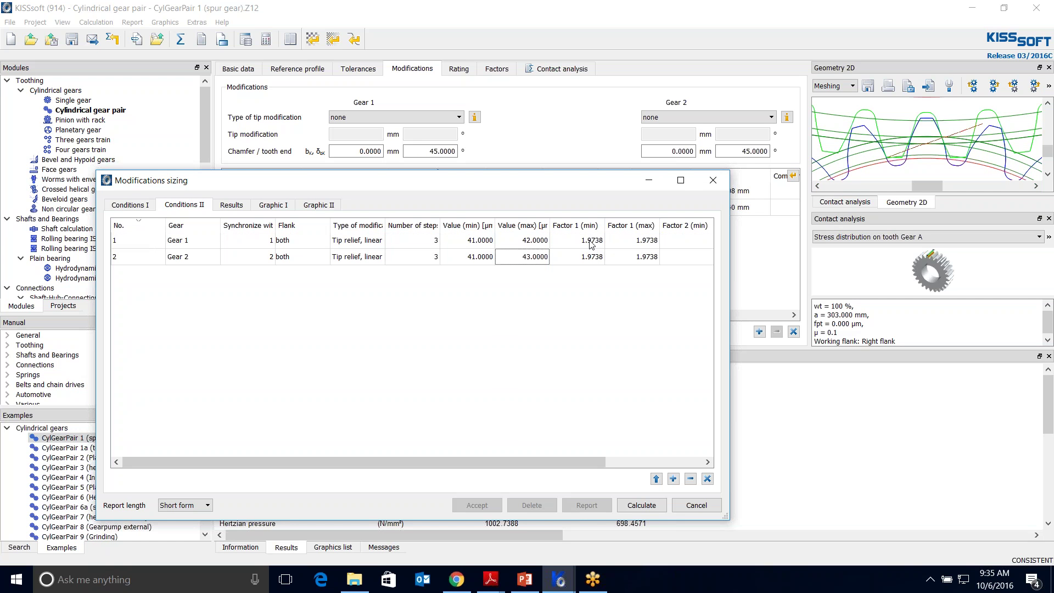
# Set Factor 1 from 1.8 to 2.0 for both gears' tip reliefs
pyautogui.click(591, 244)
pyautogui.write('1.')
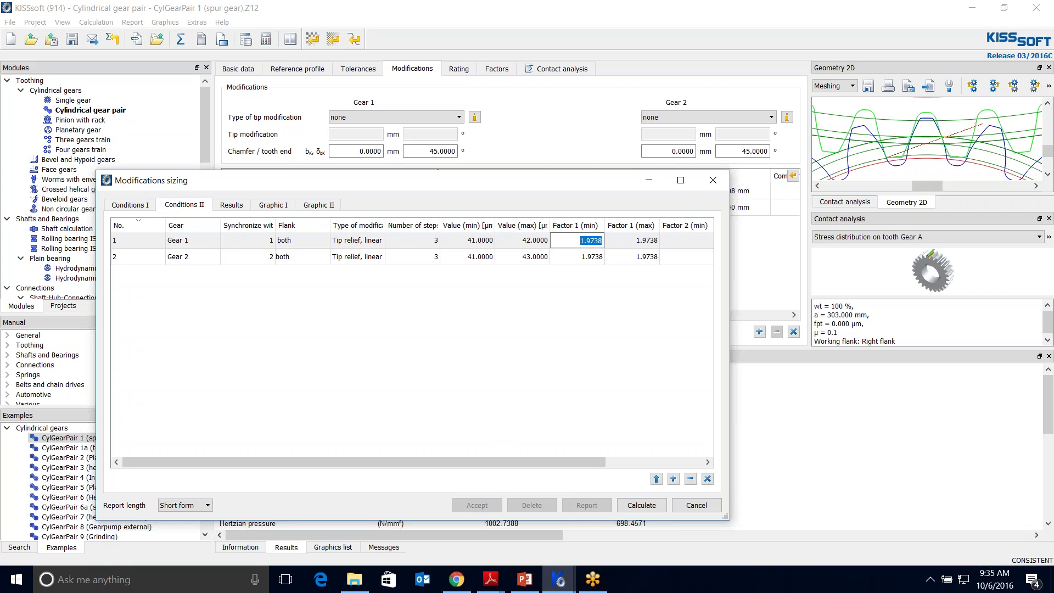
pyautogui.click(640, 246)
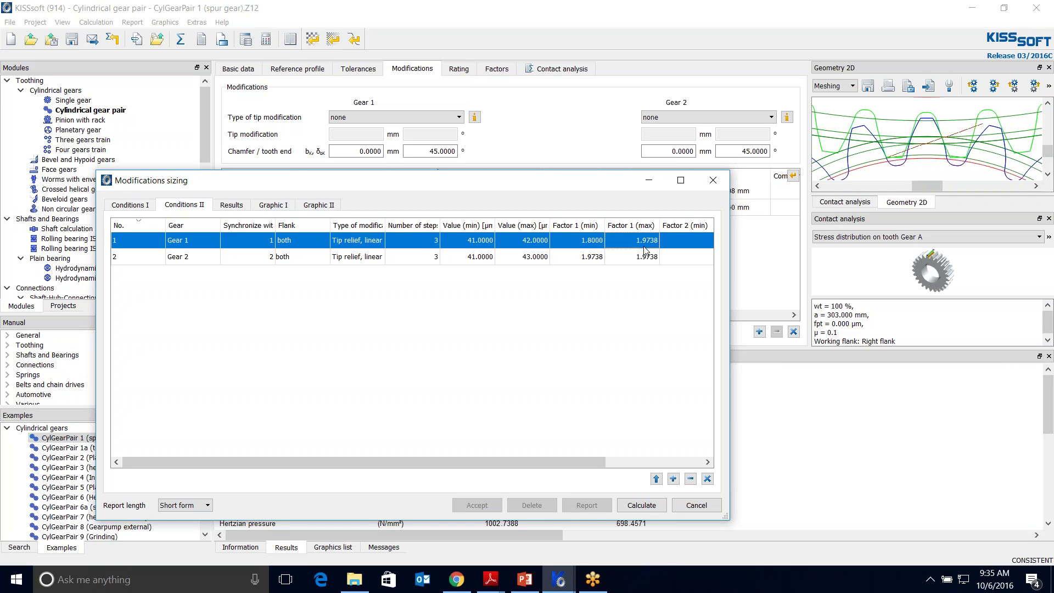
pyautogui.write('2')
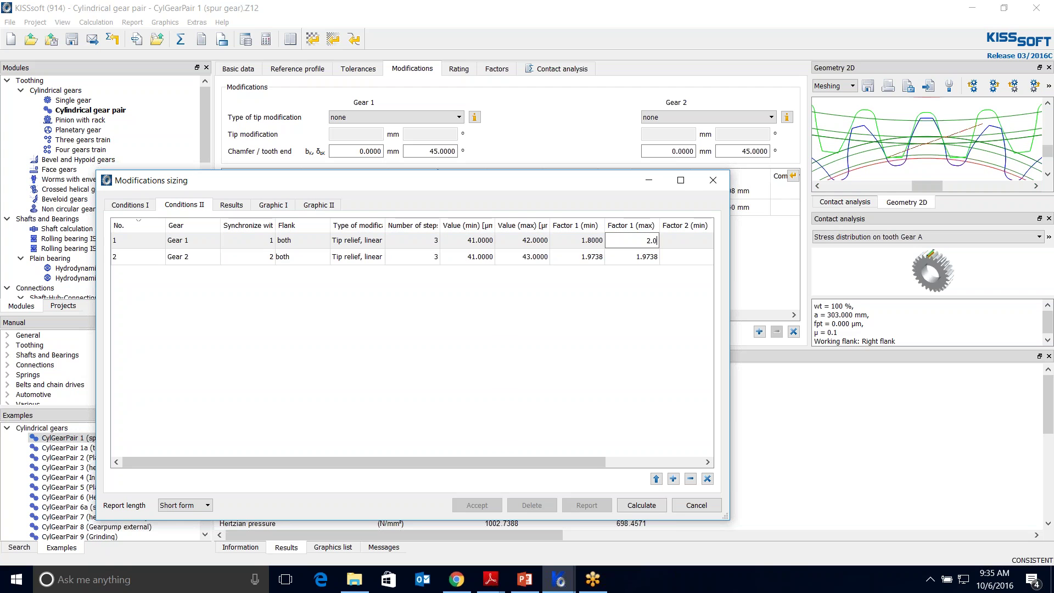
pyautogui.click(594, 257)
pyautogui.write('1')
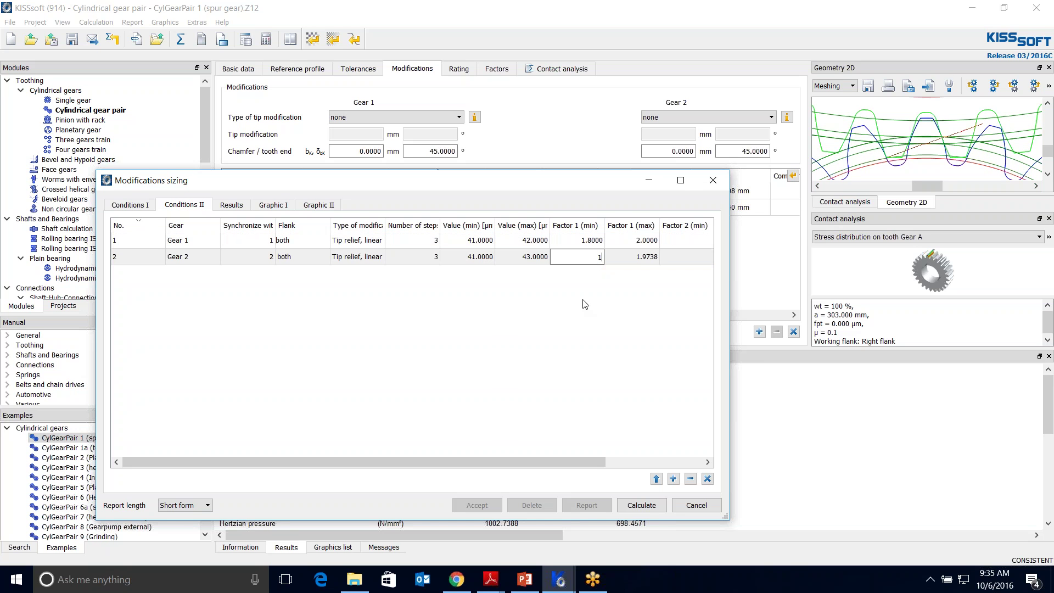
pyautogui.click(641, 257)
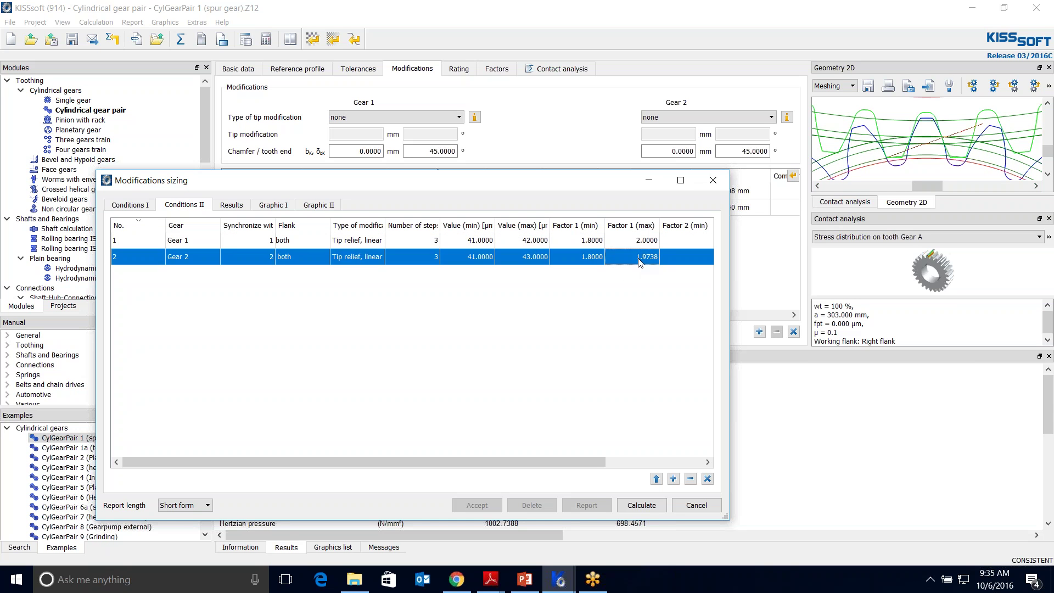
pyautogui.write('2')
pyautogui.click(488, 315)
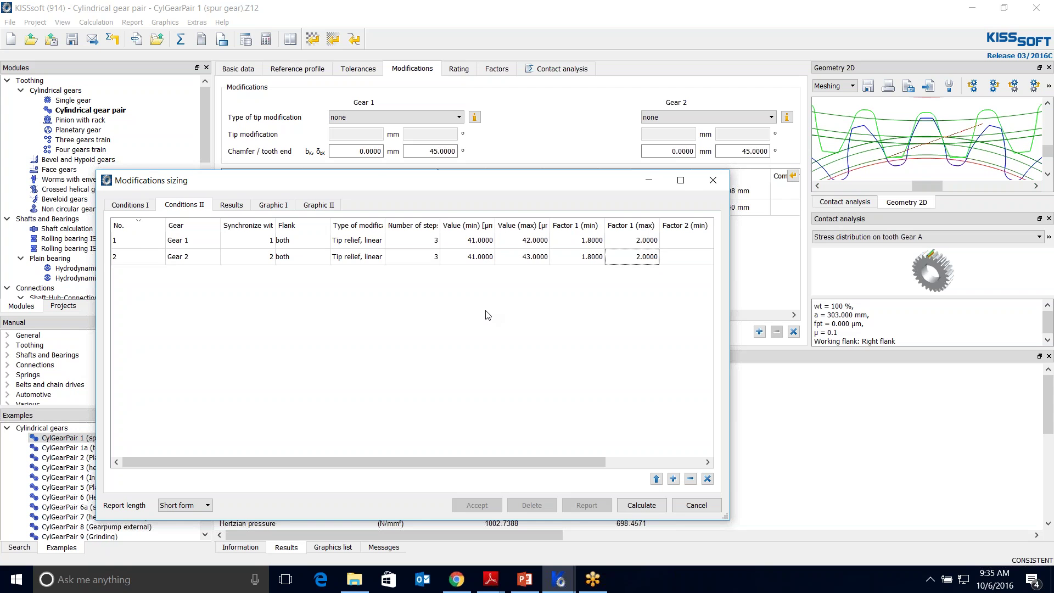
pyautogui.click(142, 205)
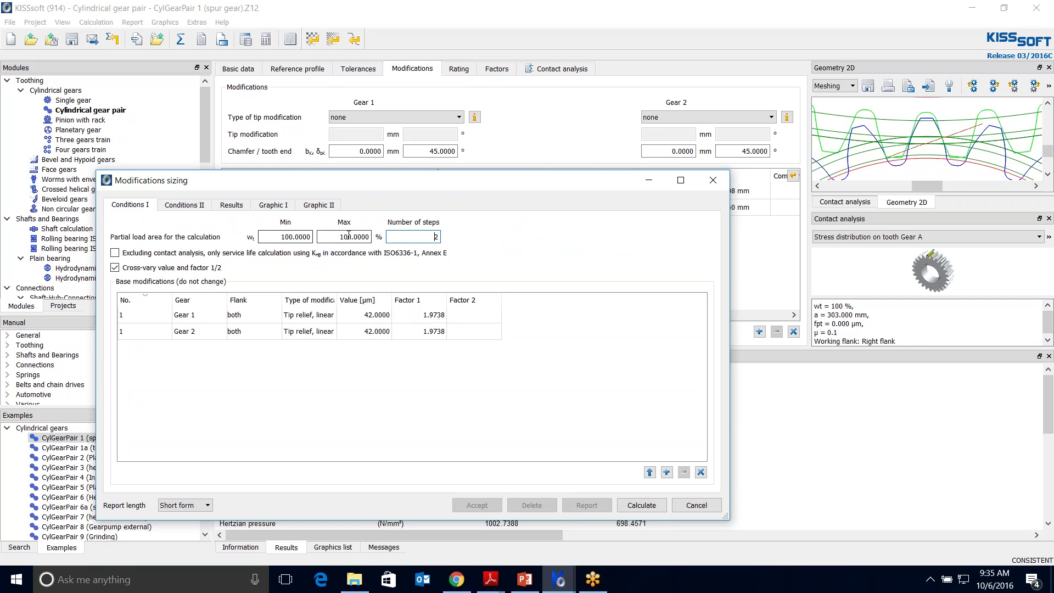
# Set partial-load Number of steps to 1 and review the modification ranges
pyautogui.doubleClick(437, 237)
pyautogui.click(362, 236)
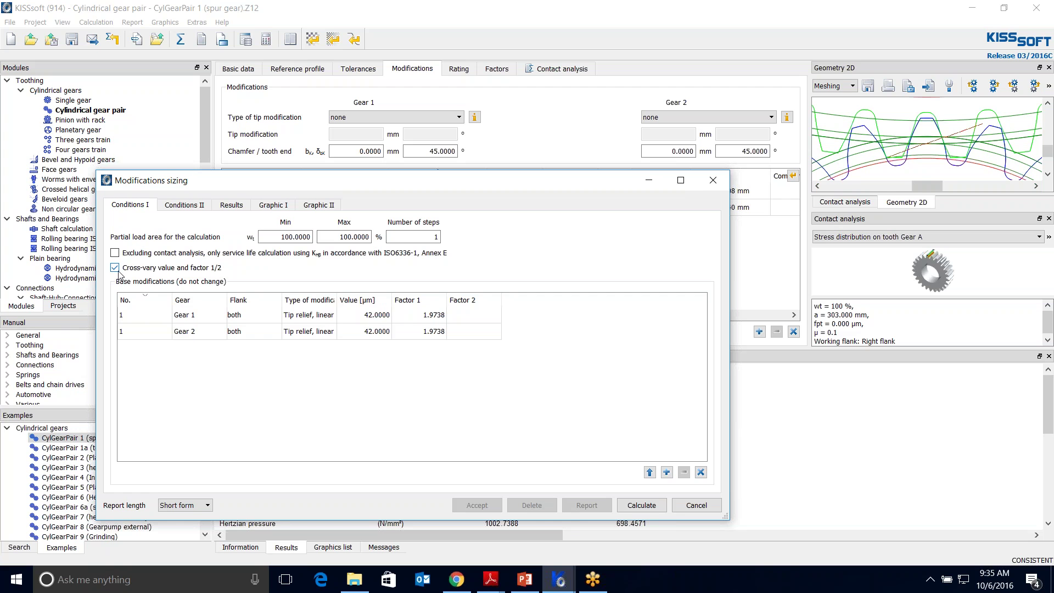
pyautogui.click(185, 206)
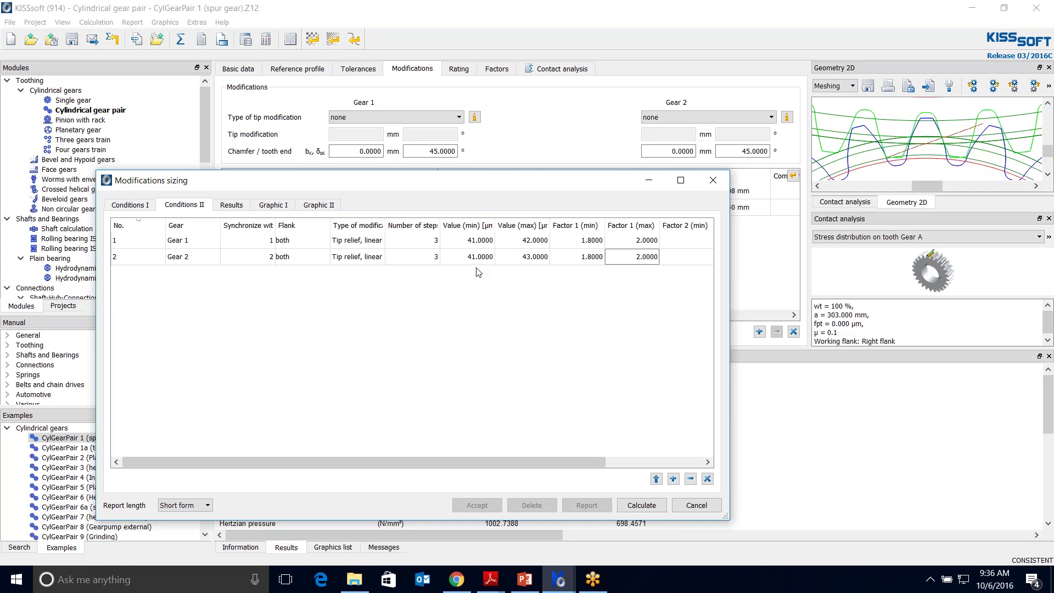
pyautogui.click(130, 205)
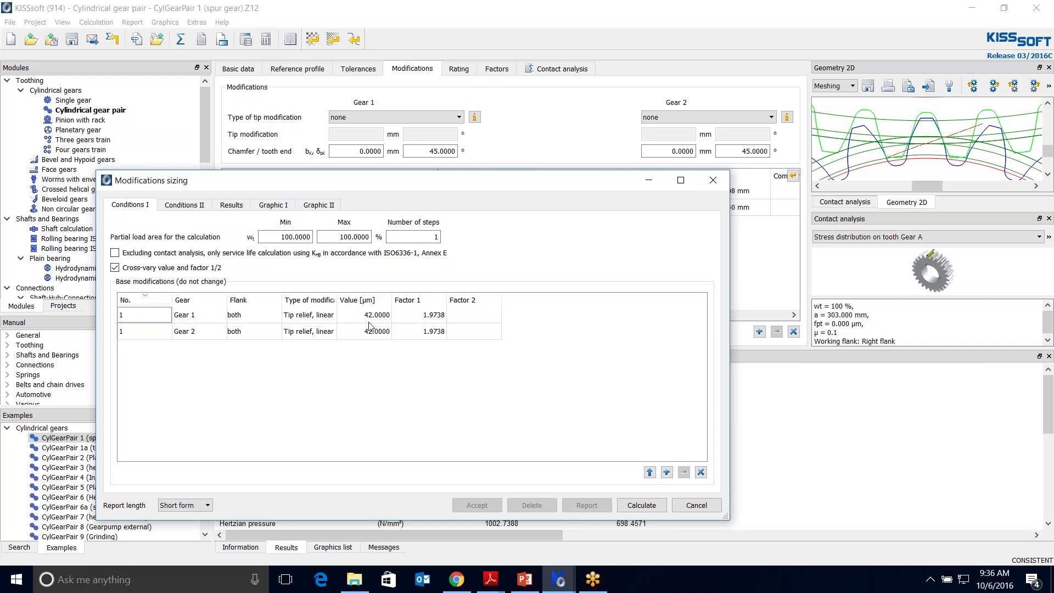
pyautogui.click(114, 269)
pyautogui.click(210, 209)
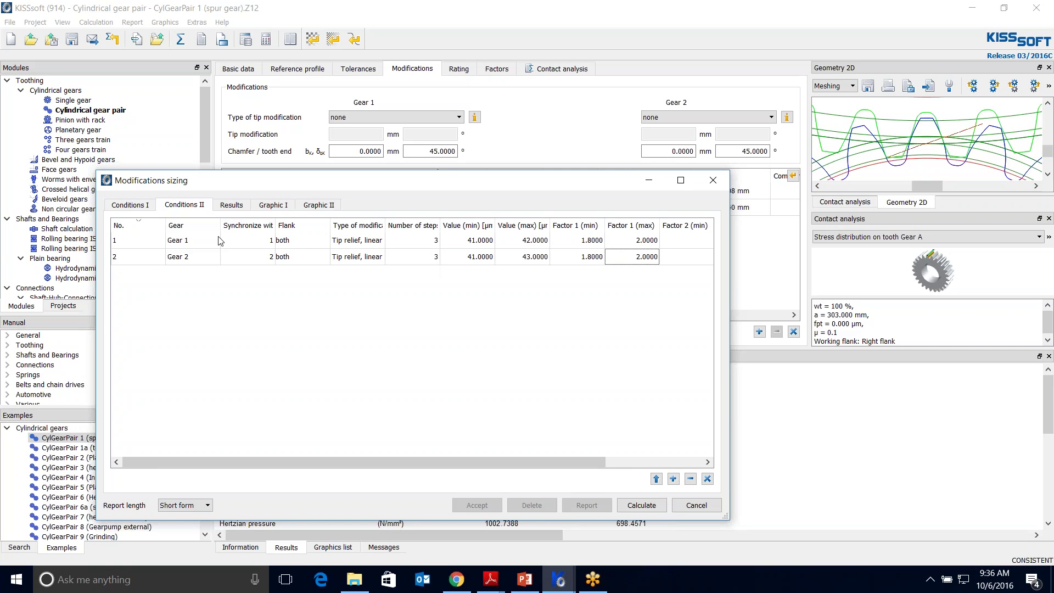
pyautogui.click(130, 205)
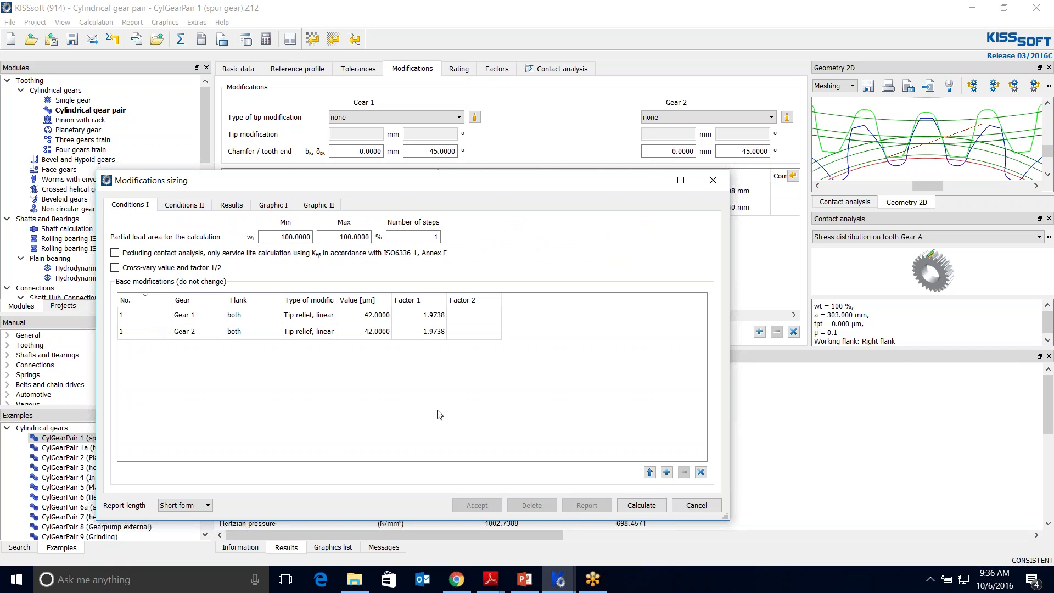
# Run the sizing with cross-variation of value and factor on, accepting all 82 solutions
pyautogui.click(642, 505)
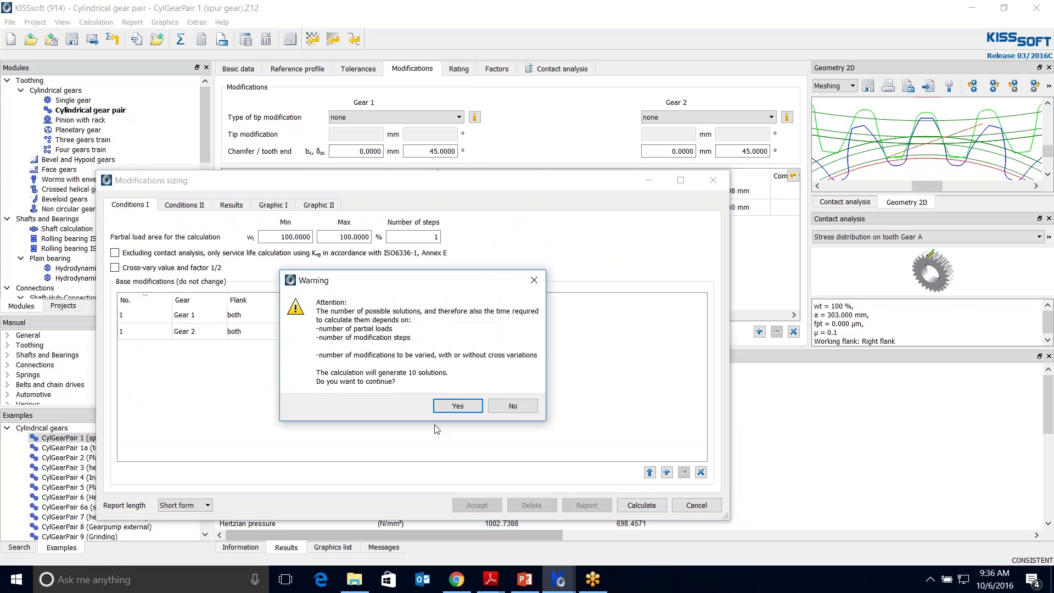
pyautogui.click(511, 406)
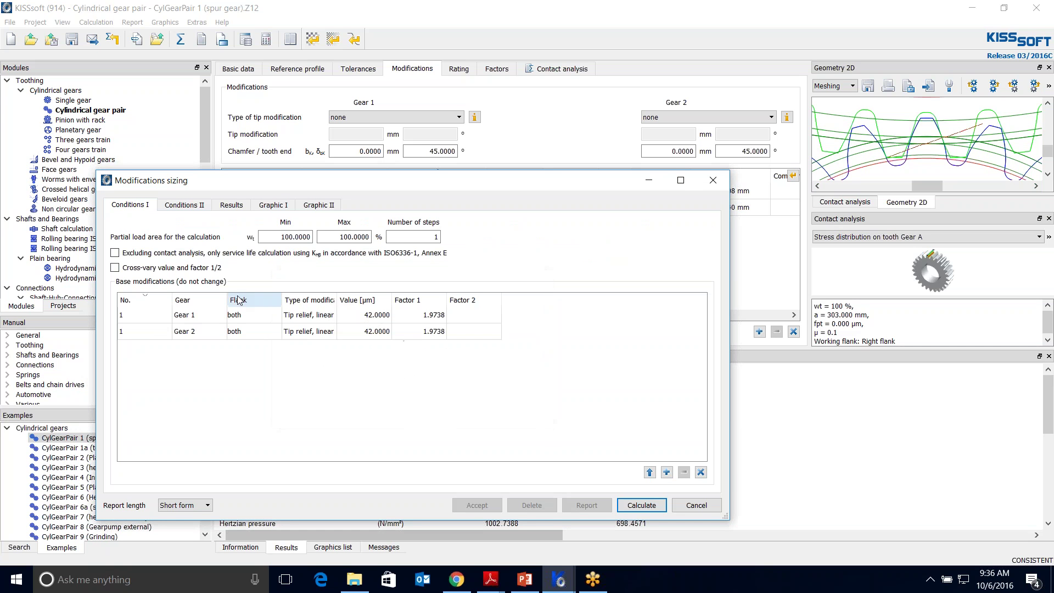
pyautogui.click(115, 268)
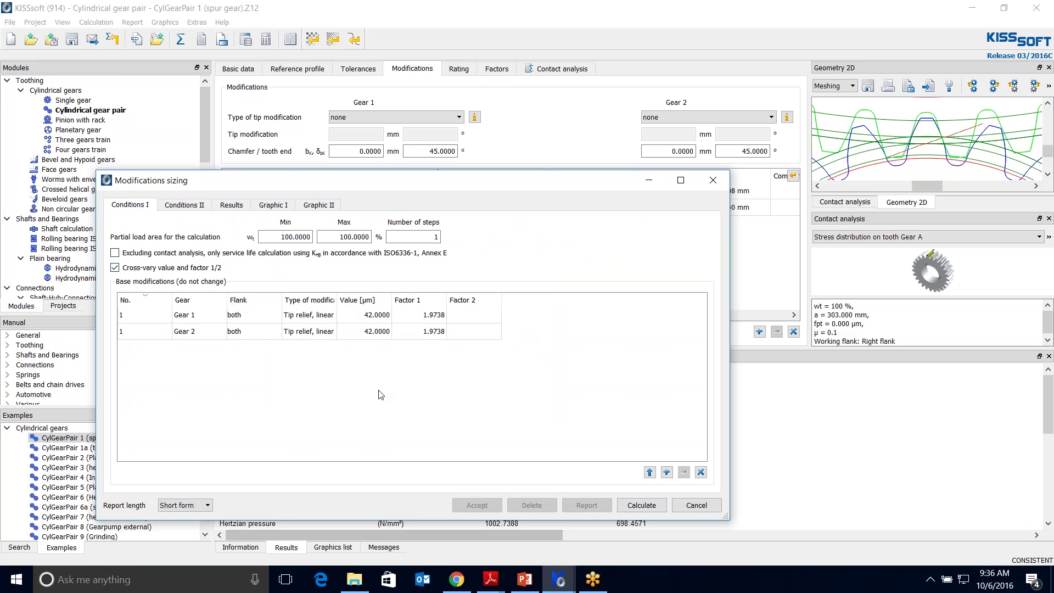
pyautogui.click(623, 505)
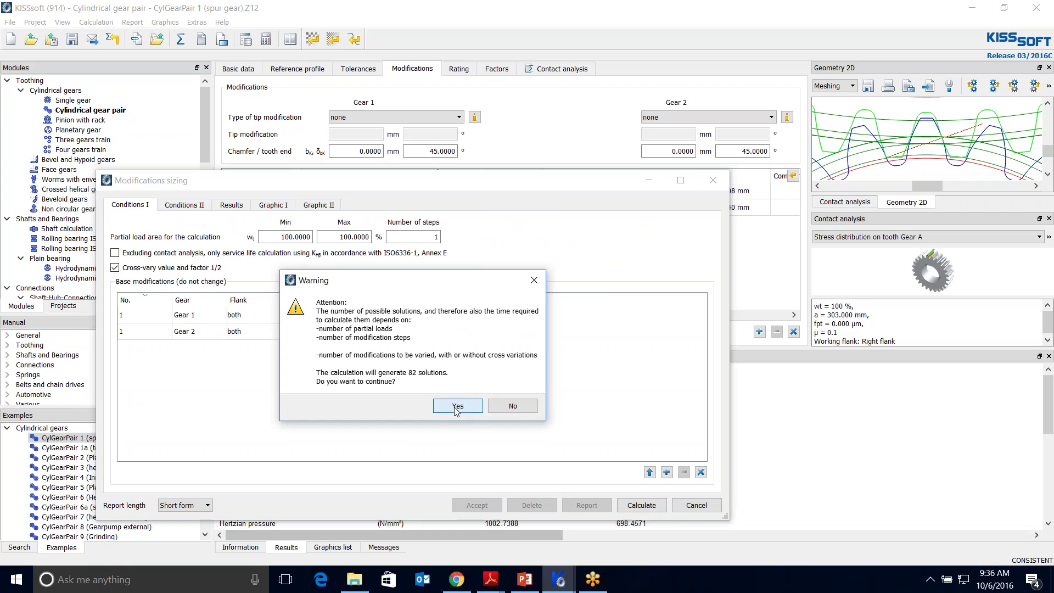
pyautogui.click(457, 406)
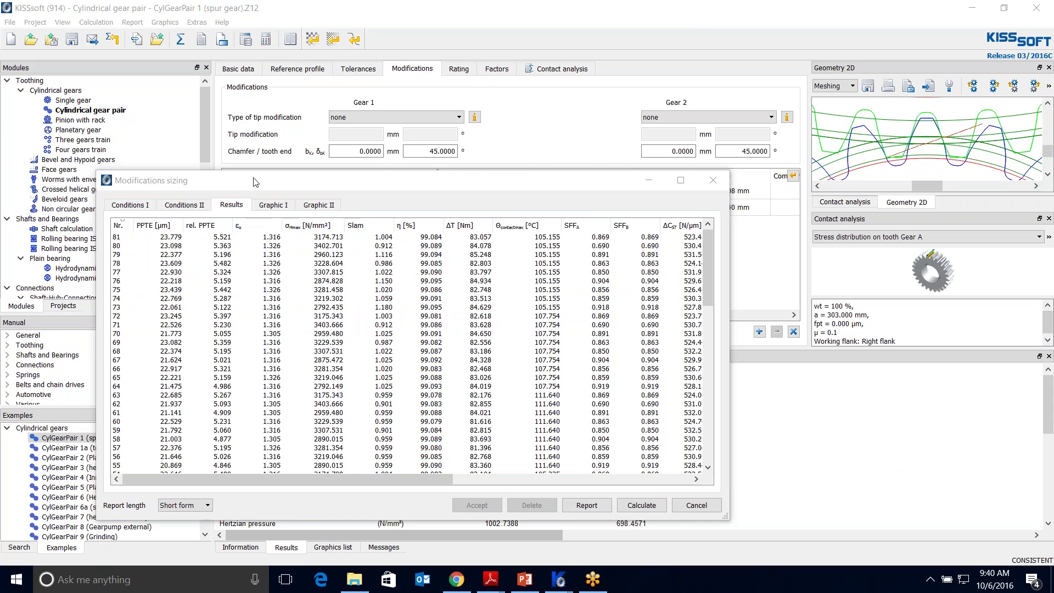
pyautogui.moveTo(256, 182); pyautogui.dragTo(241, 90)
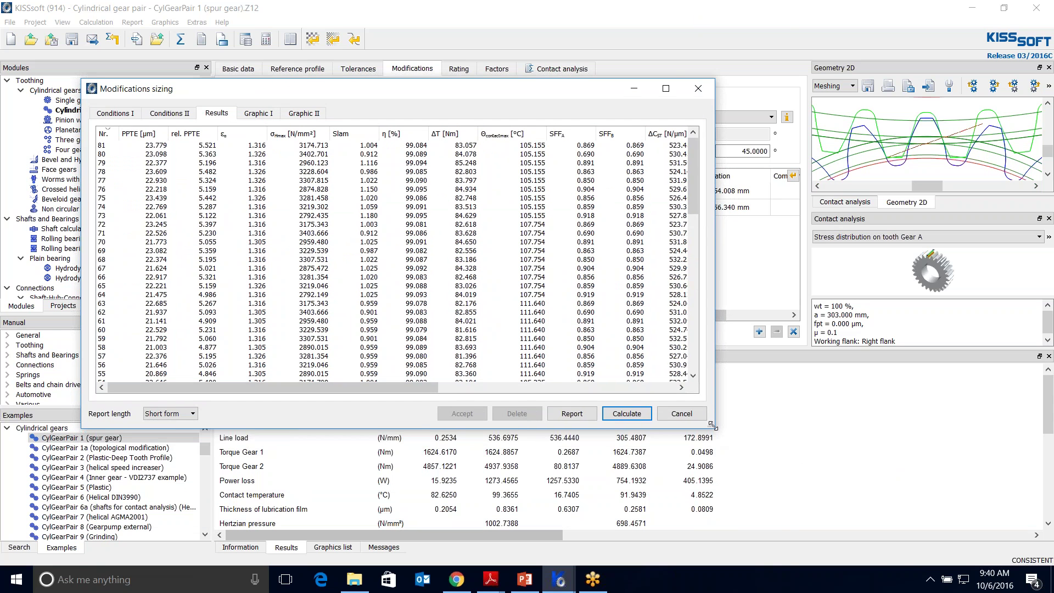
# Sort solutions by ascending PPTE, select solution 0 (4.307 µm), and view the radar chart
pyautogui.moveTo(712, 426); pyautogui.dragTo(779, 565)
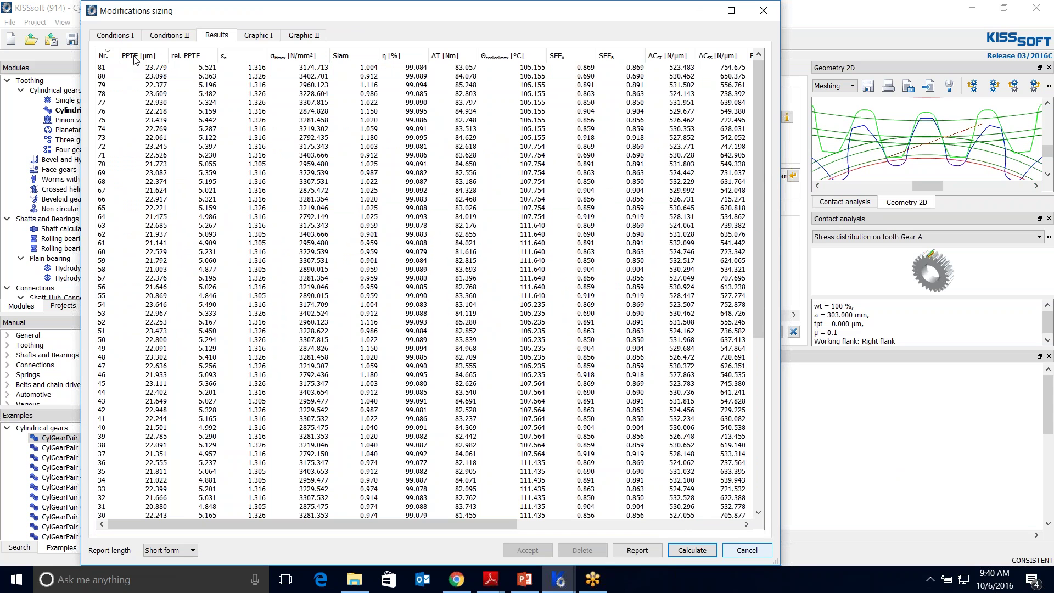
pyautogui.click(134, 56)
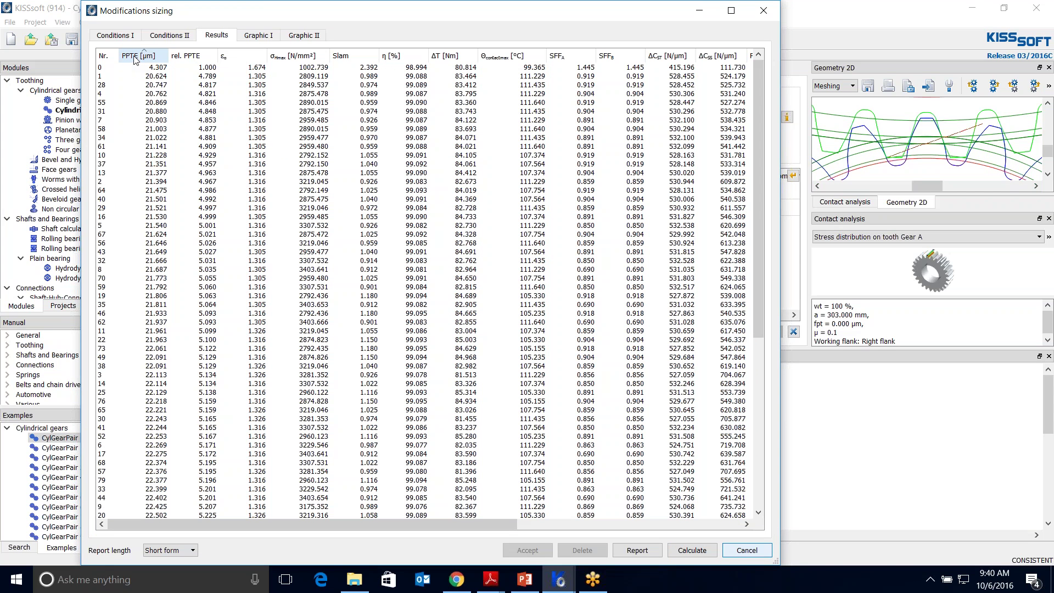
pyautogui.click(161, 68)
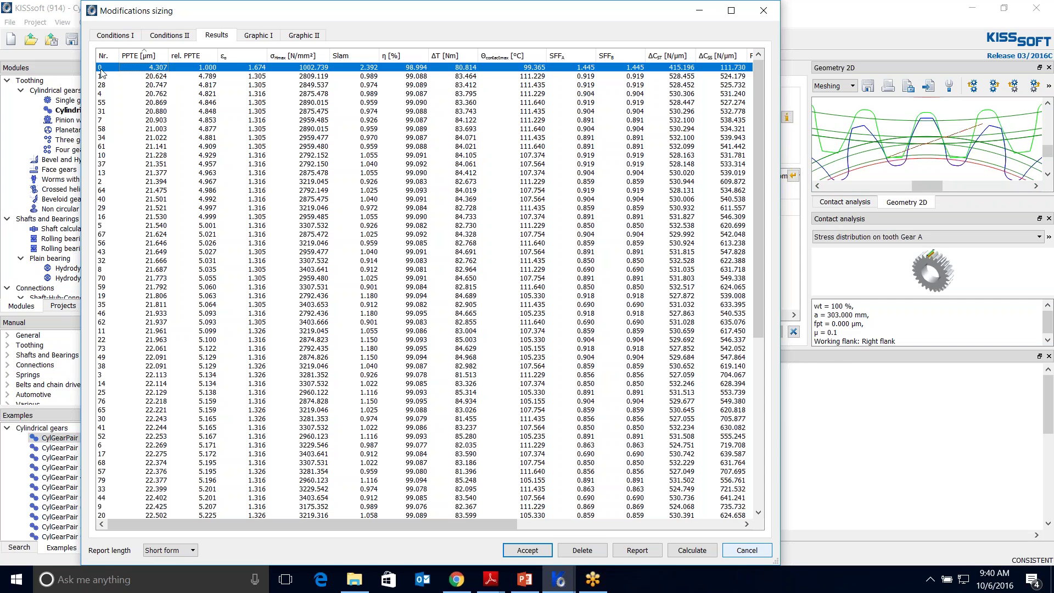
pyautogui.scroll(-10, 210, 238)
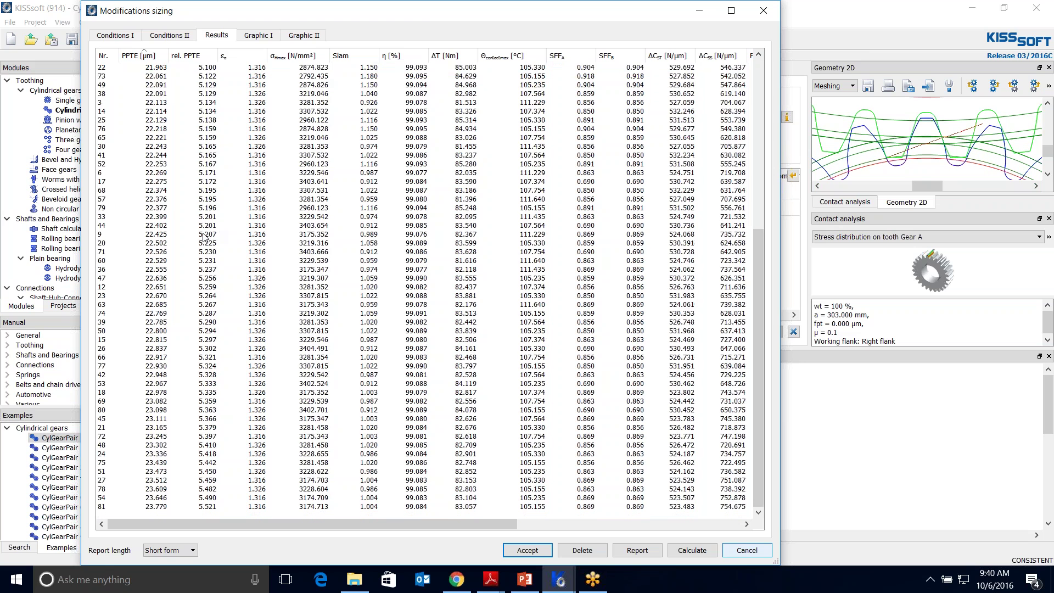
pyautogui.scroll(10, 205, 237)
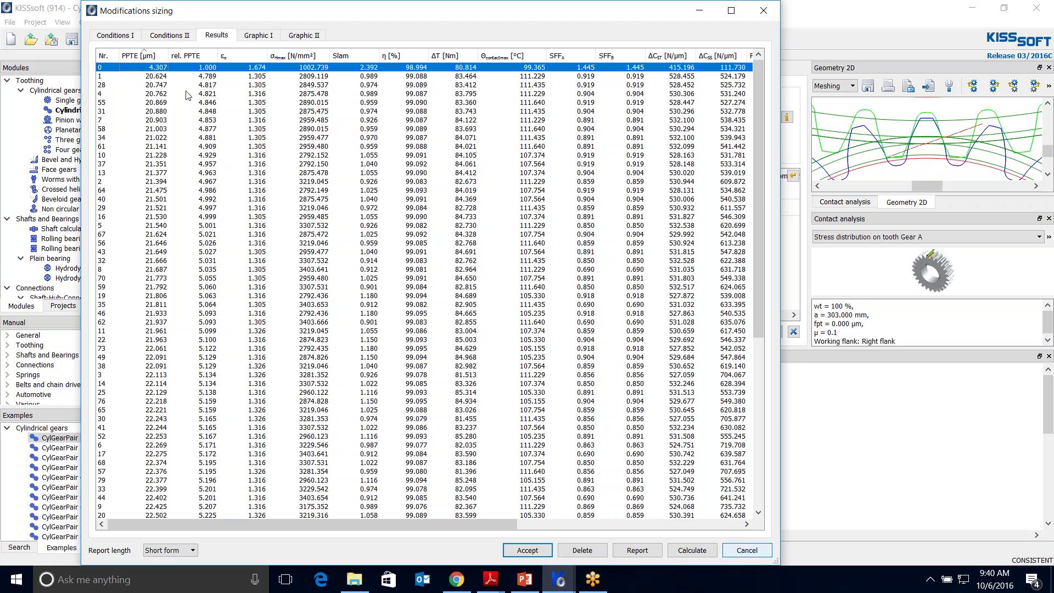
pyautogui.click(269, 39)
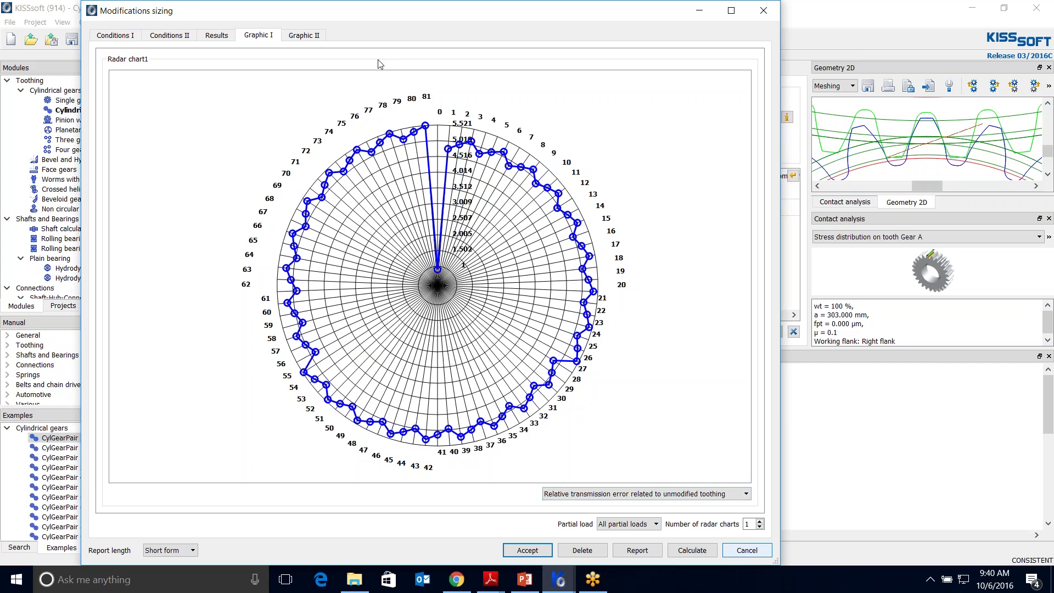
# Check the PPTE scatter plot, then switch the radar chart to Transverse contact under load and Maximum Hertzian pressure
pyautogui.click(311, 35)
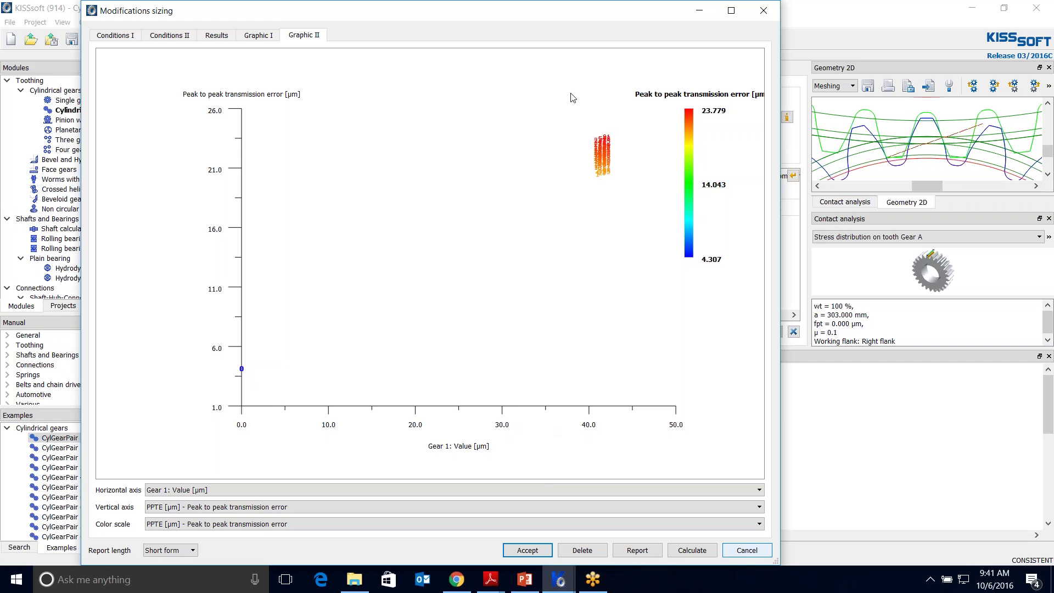
pyautogui.click(256, 37)
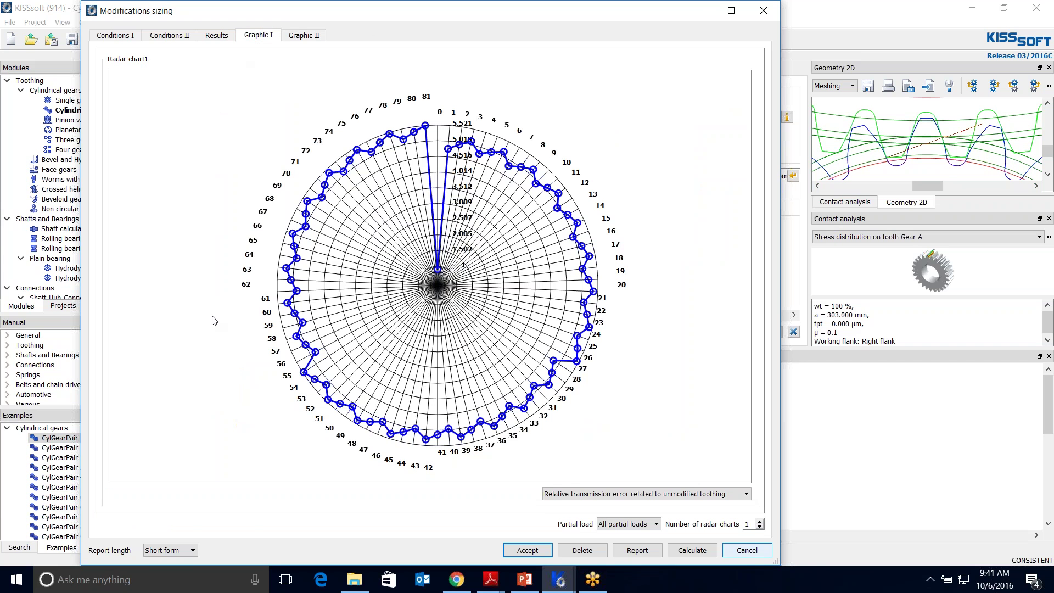
pyautogui.click(571, 494)
pyautogui.click(570, 523)
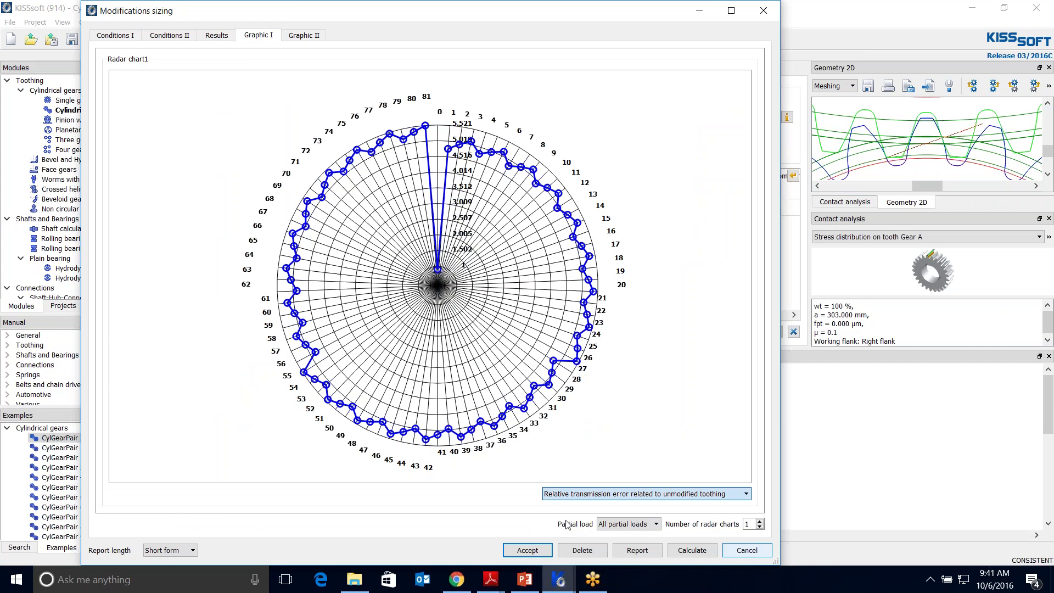
pyautogui.click(584, 496)
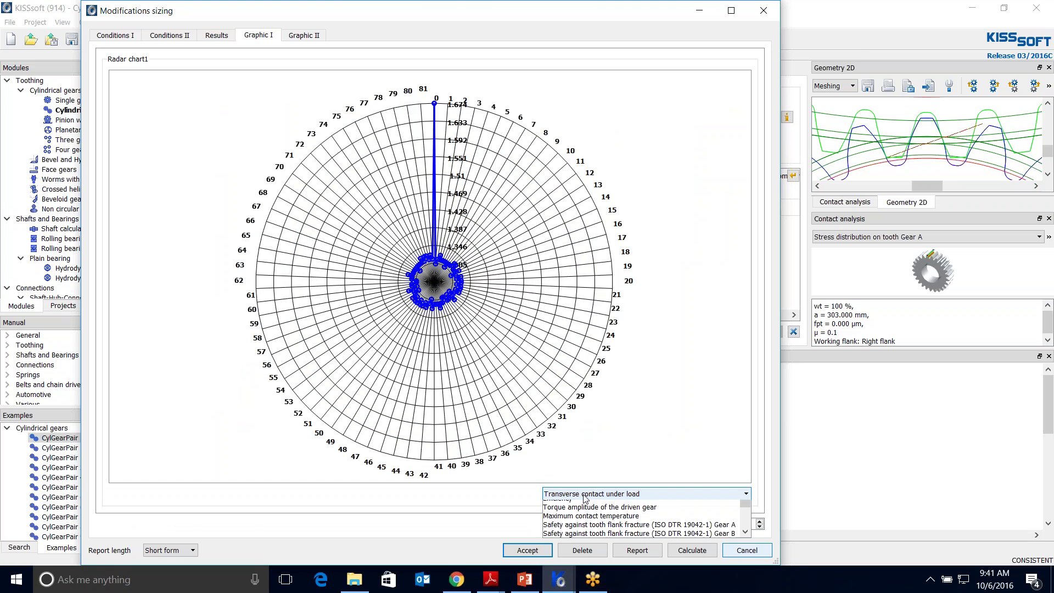
pyautogui.click(457, 504)
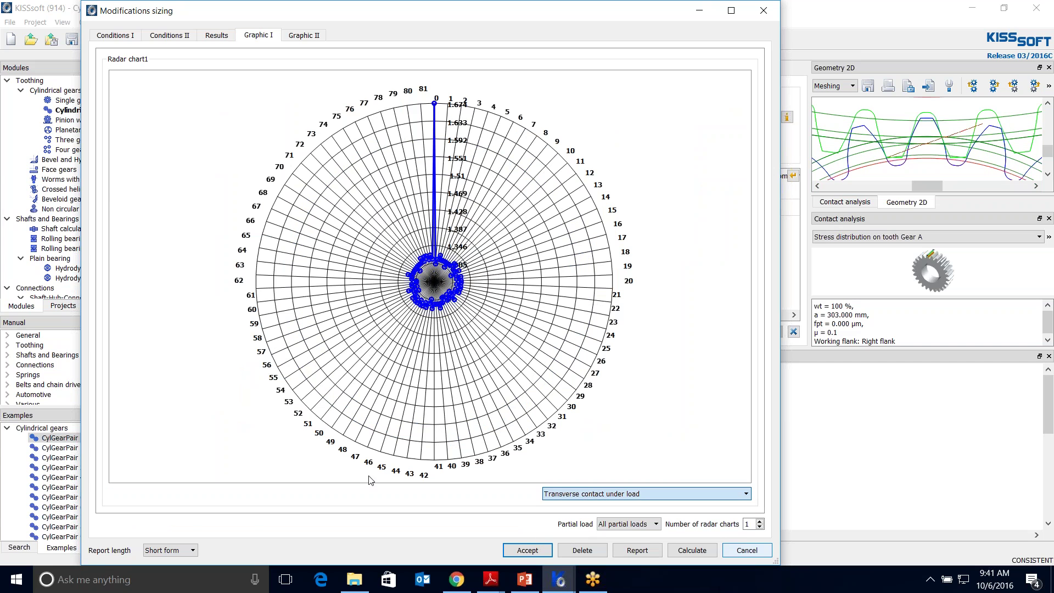
pyautogui.press('Down')
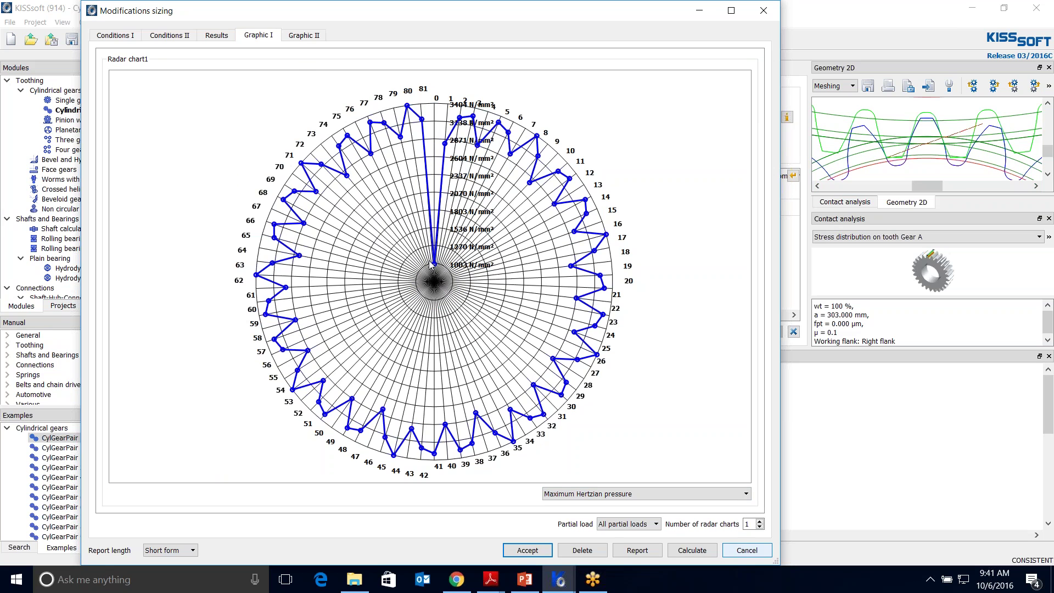
pyautogui.click(116, 35)
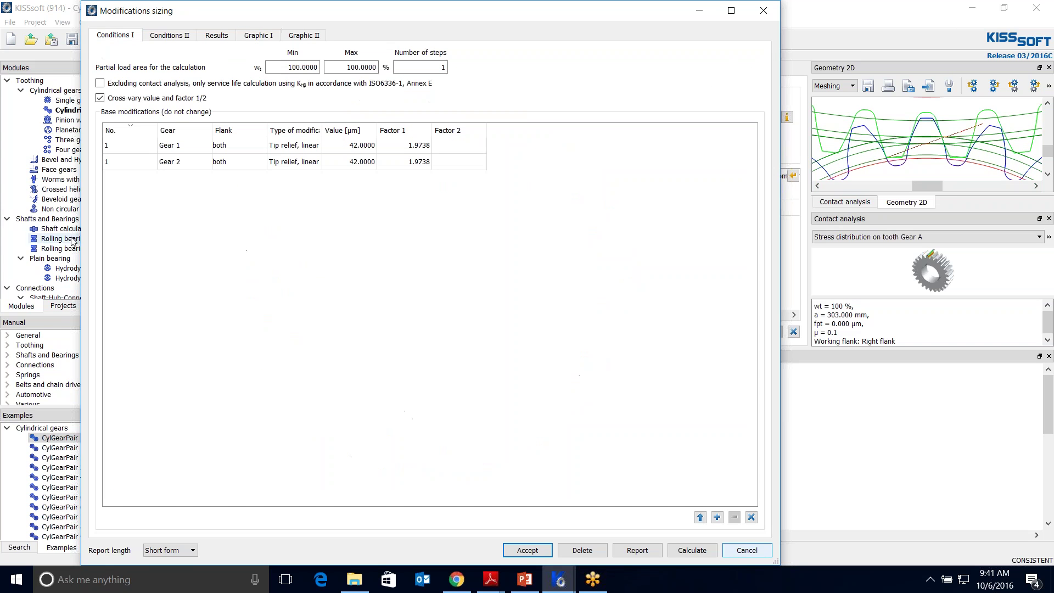
# Accept baseline solution 0 and close the Modifications sizing dialog
pyautogui.click(222, 37)
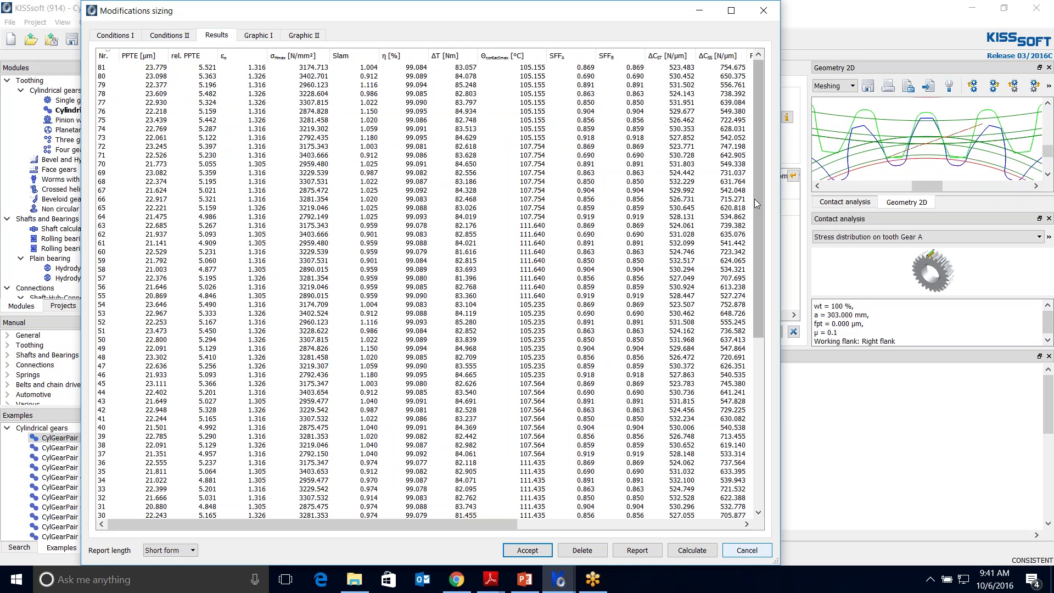
pyautogui.moveTo(753, 157); pyautogui.dragTo(753, 326)
pyautogui.click(130, 507)
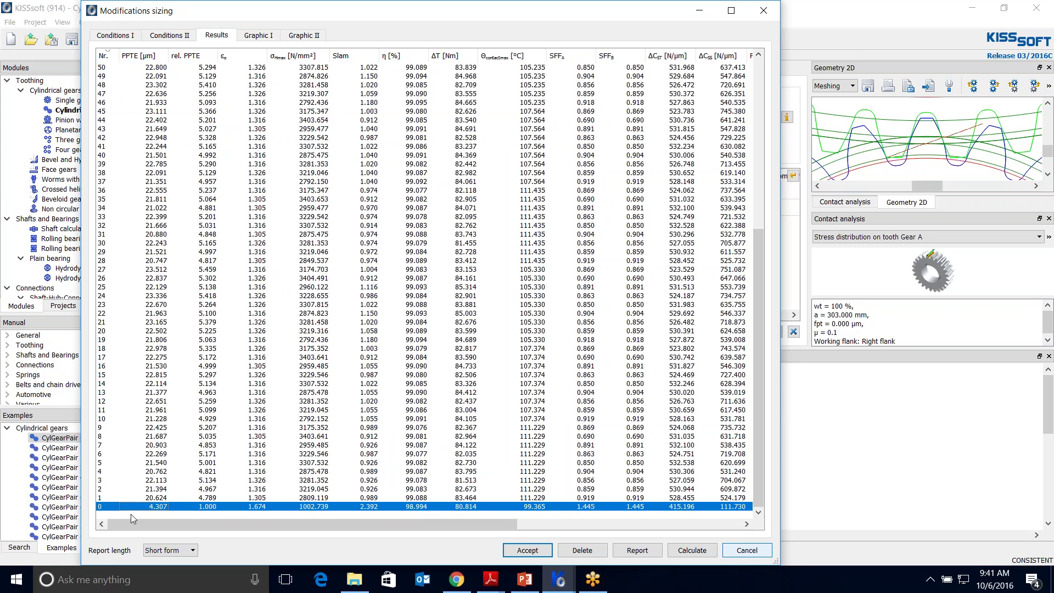
pyautogui.click(526, 551)
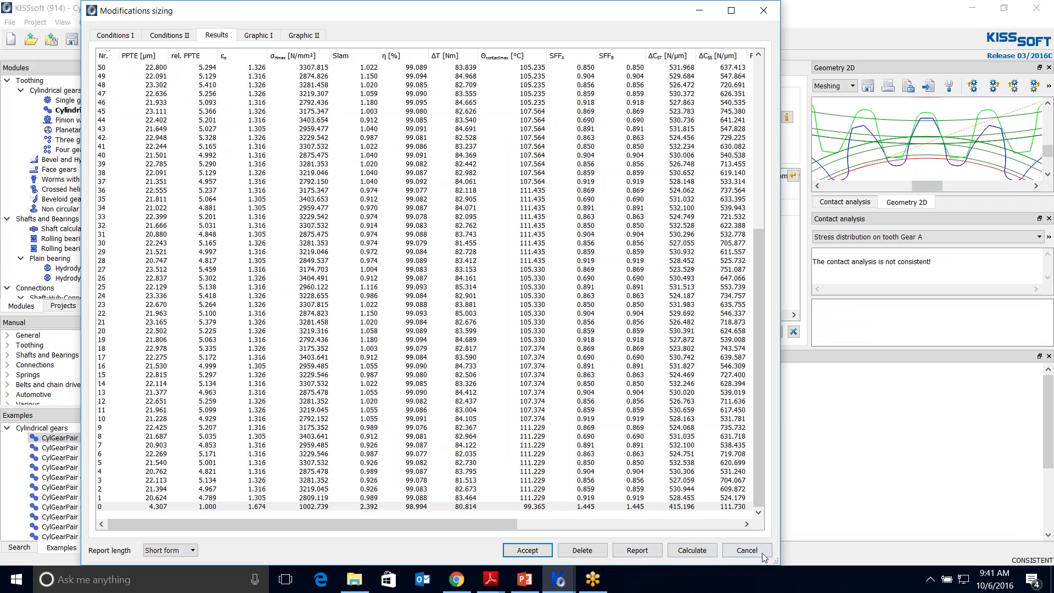
pyautogui.click(746, 551)
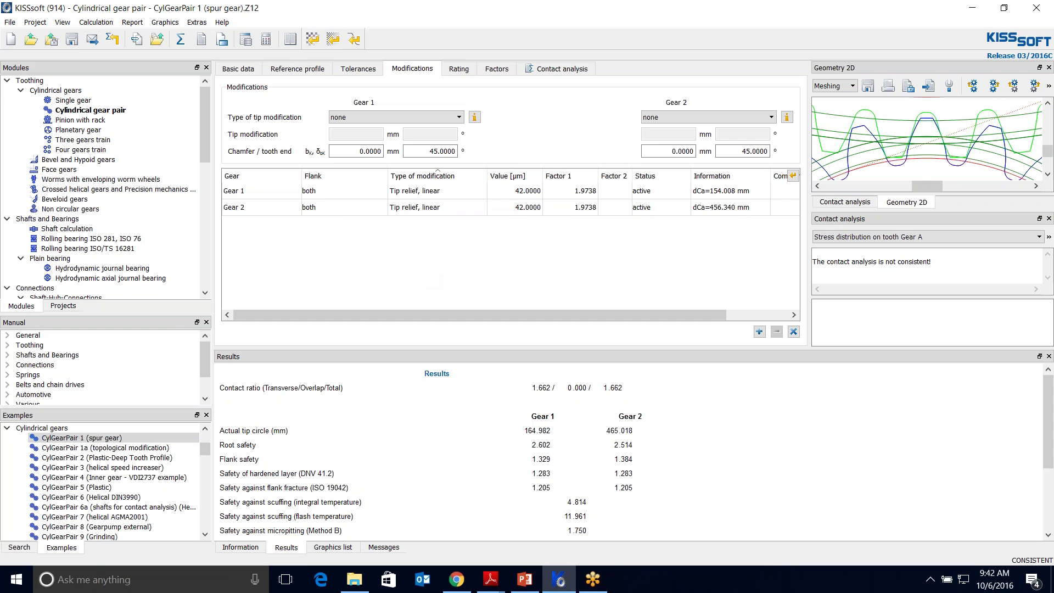
pyautogui.click(549, 70)
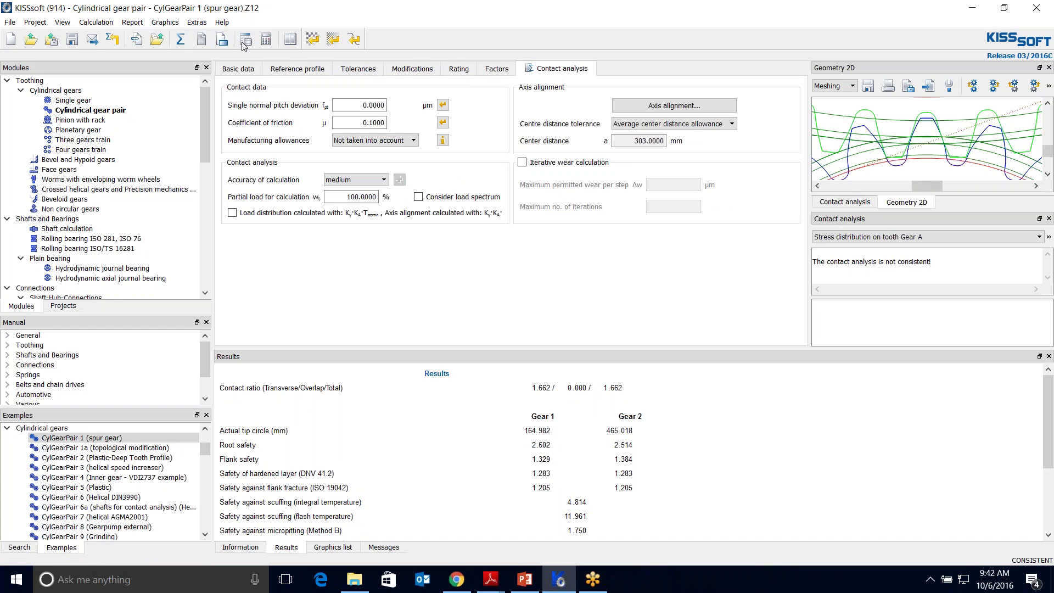
# Recalculate, undock and zoom the Gear A stress graphic, then show the 2D normal force curve
pyautogui.click(180, 39)
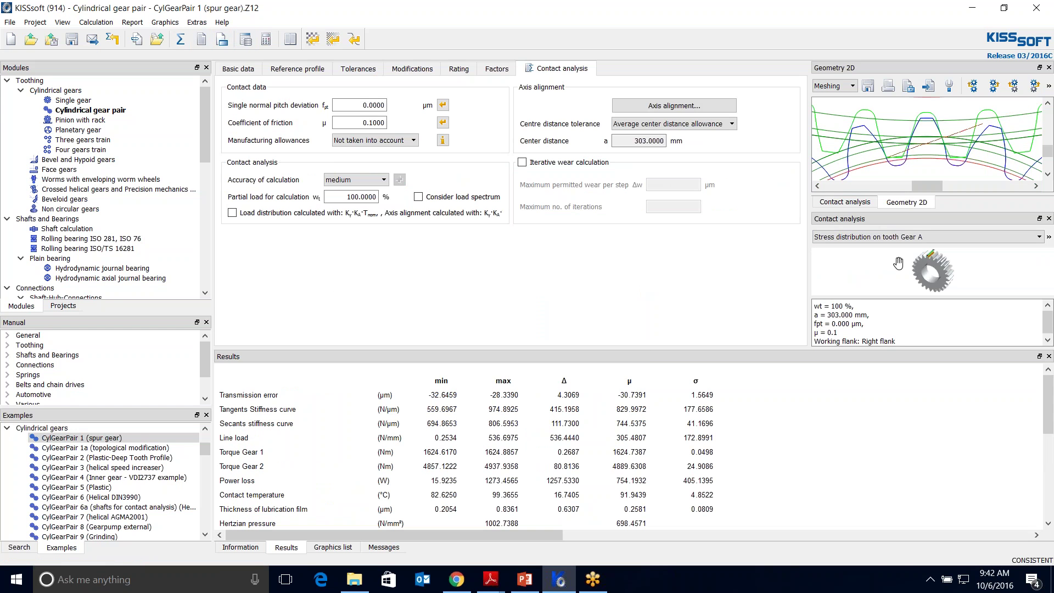
pyautogui.doubleClick(919, 217)
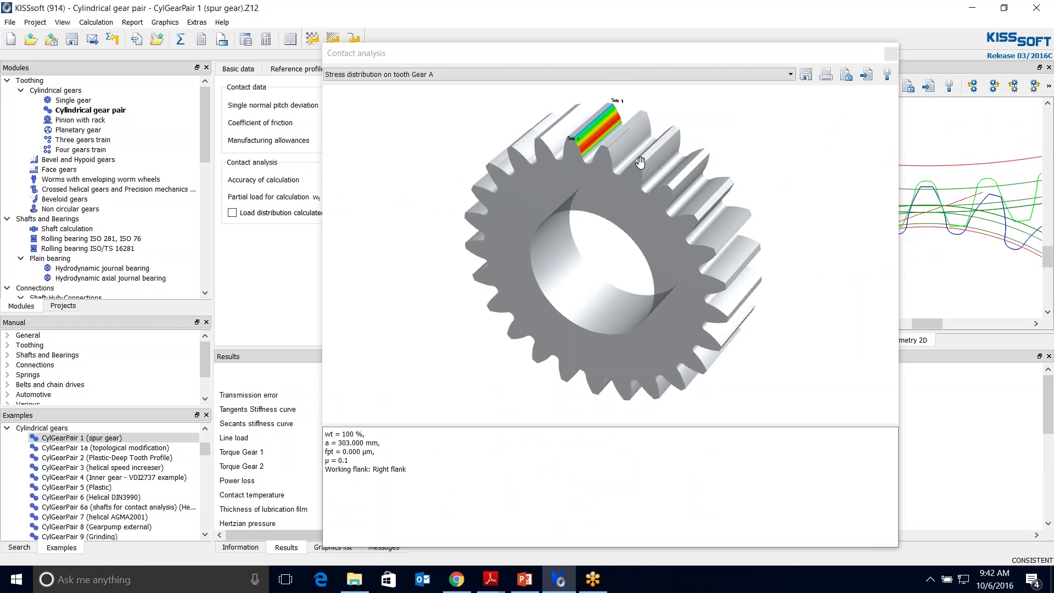
pyautogui.scroll(5, 640, 162)
pyautogui.rightClick(617, 230)
pyautogui.click(651, 253)
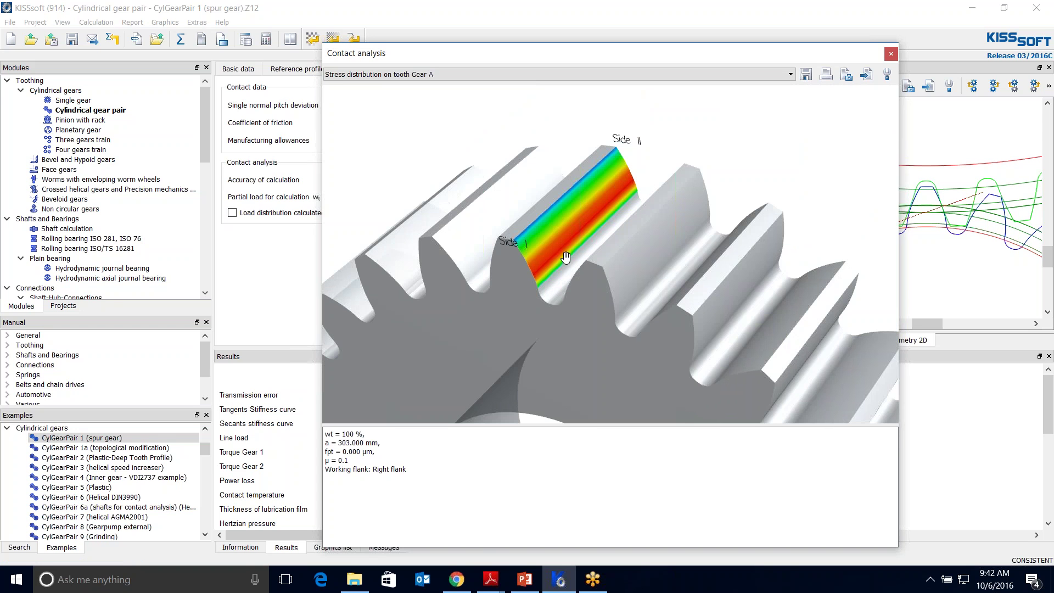
pyautogui.click(602, 74)
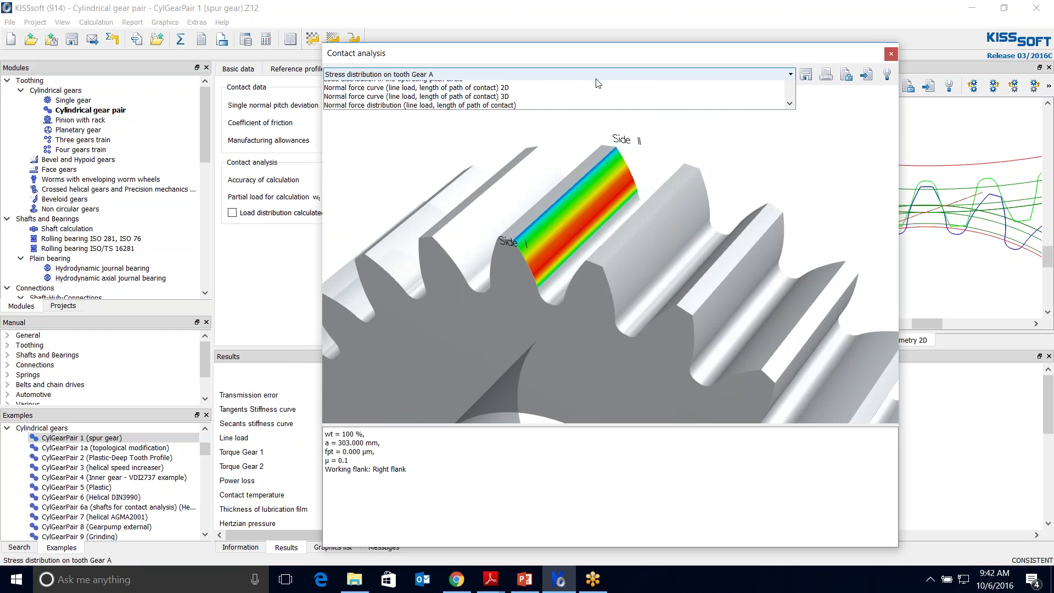
pyautogui.scroll(6, 702, 84)
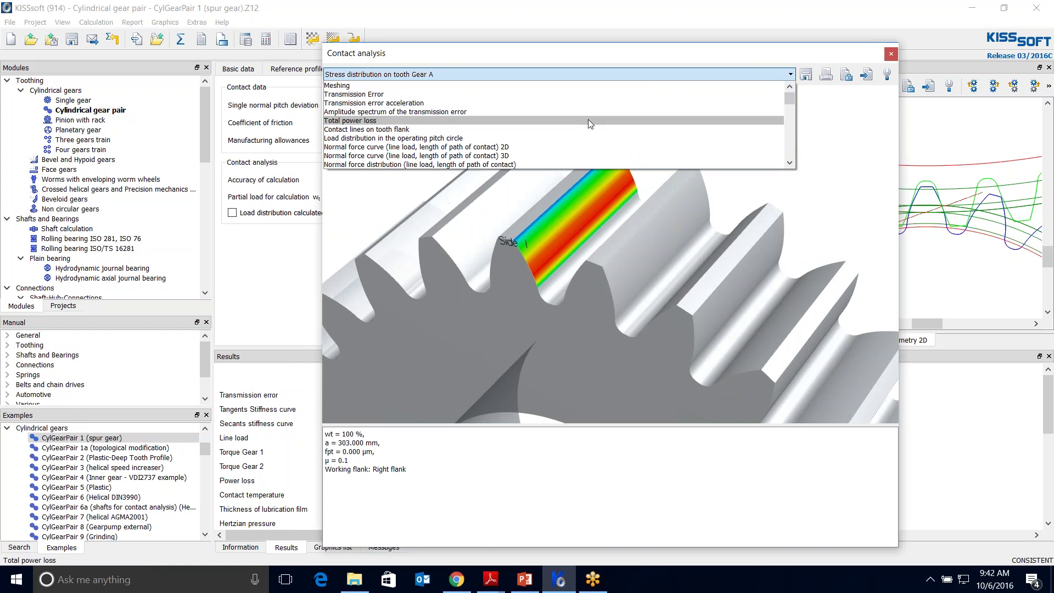
pyautogui.scroll(-1, 599, 113)
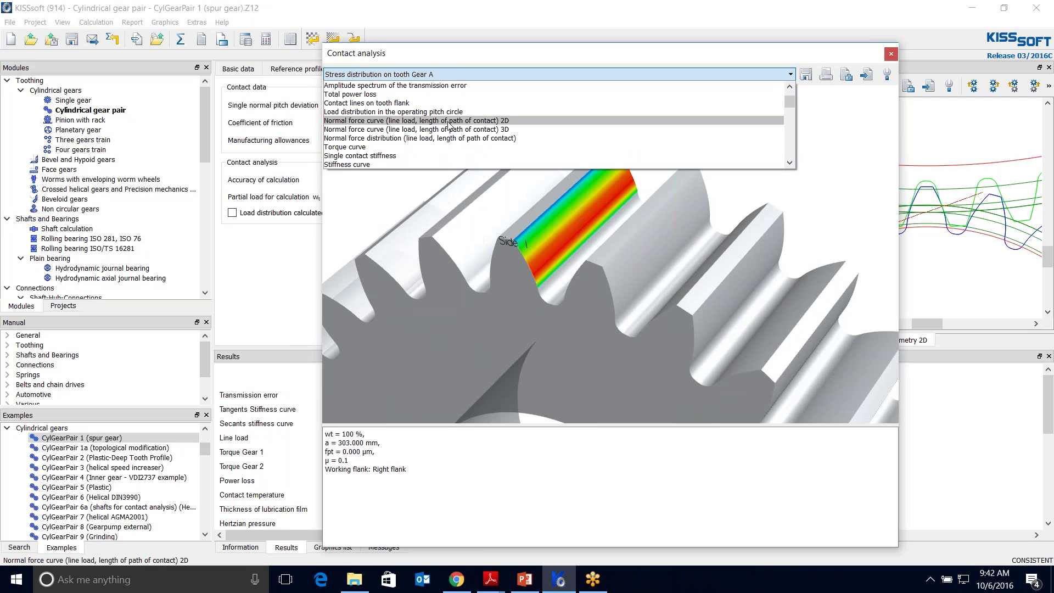
pyautogui.click(467, 122)
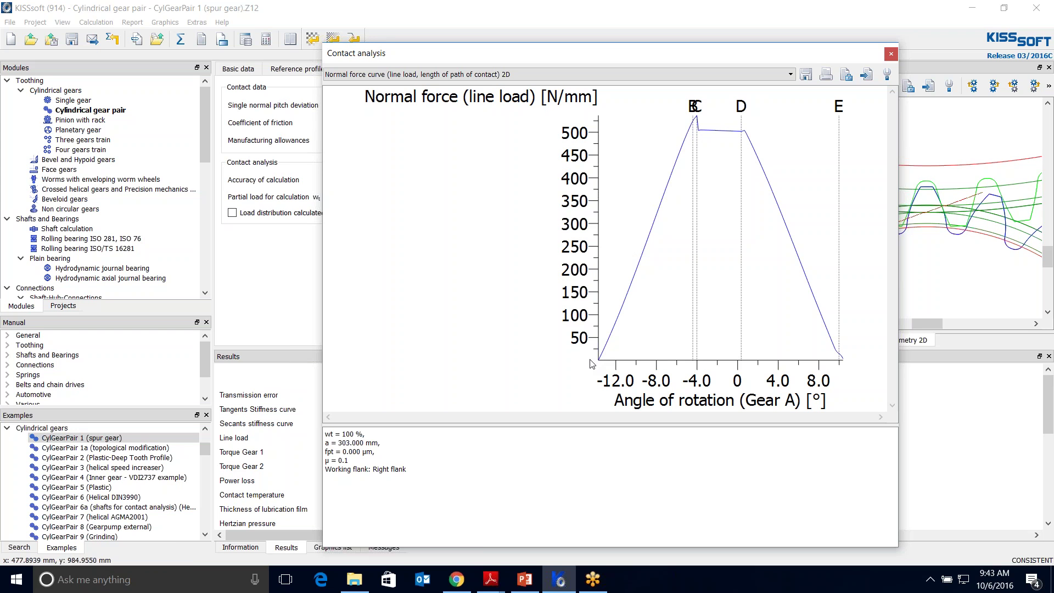
# Switch the contact analysis graphic to Normal force curve 3D
pyautogui.click(420, 75)
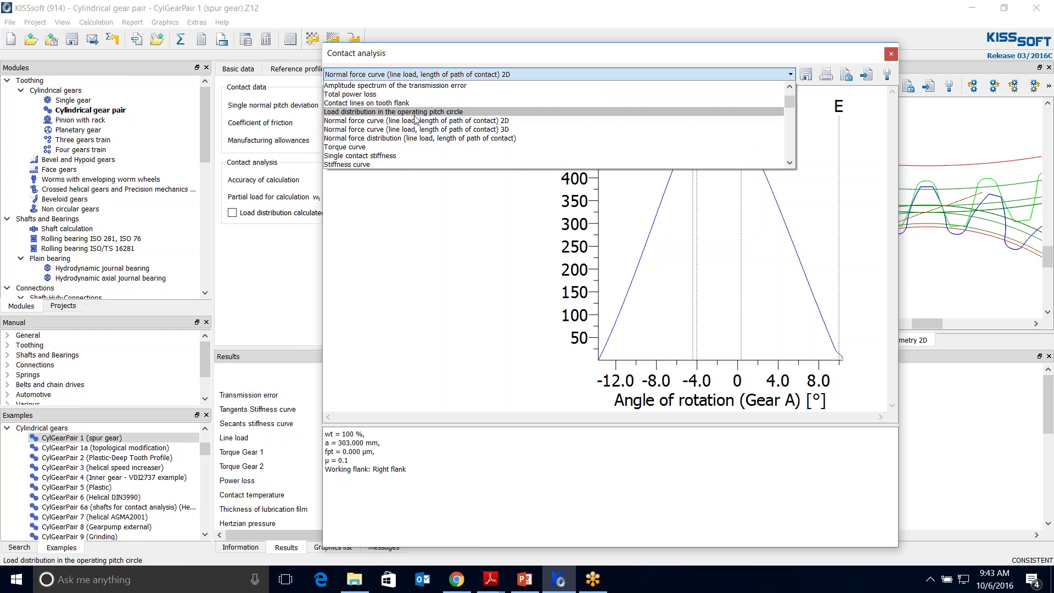
pyautogui.click(417, 130)
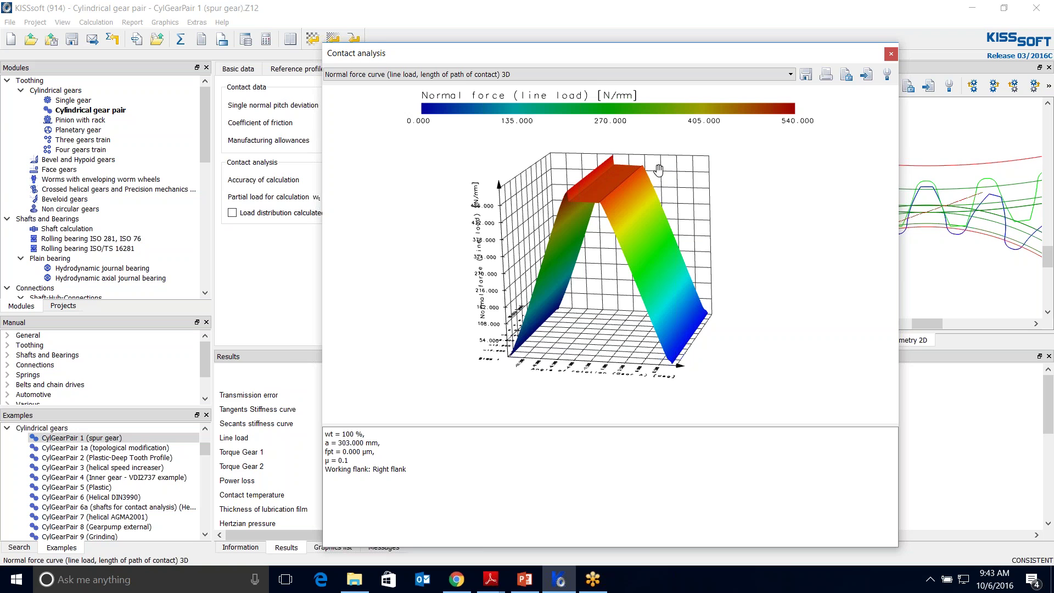
# Dock the floating Contact analysis graphic back into the right panel
pyautogui.doubleClick(837, 55)
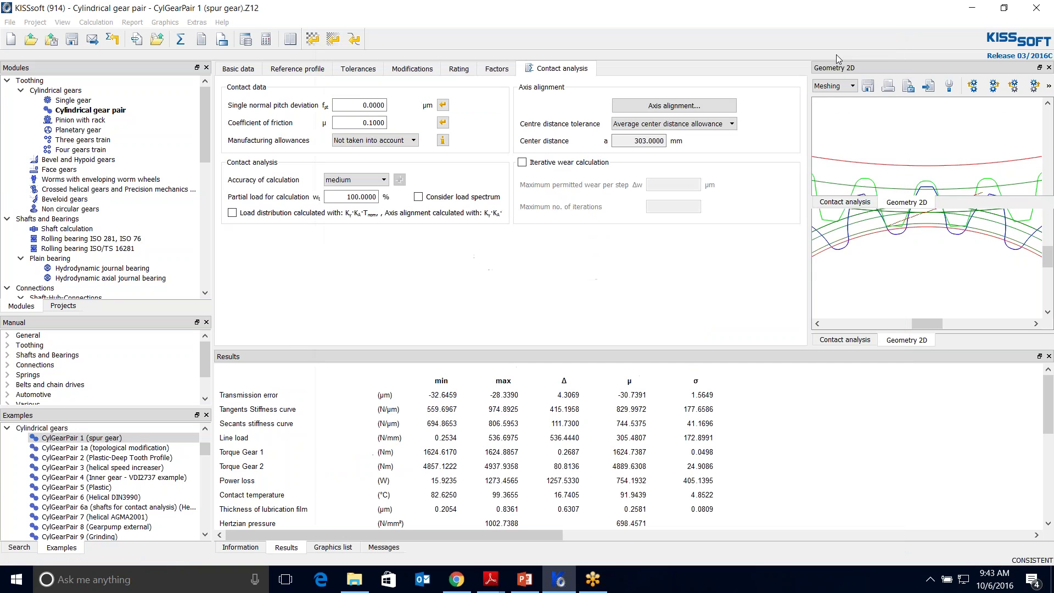